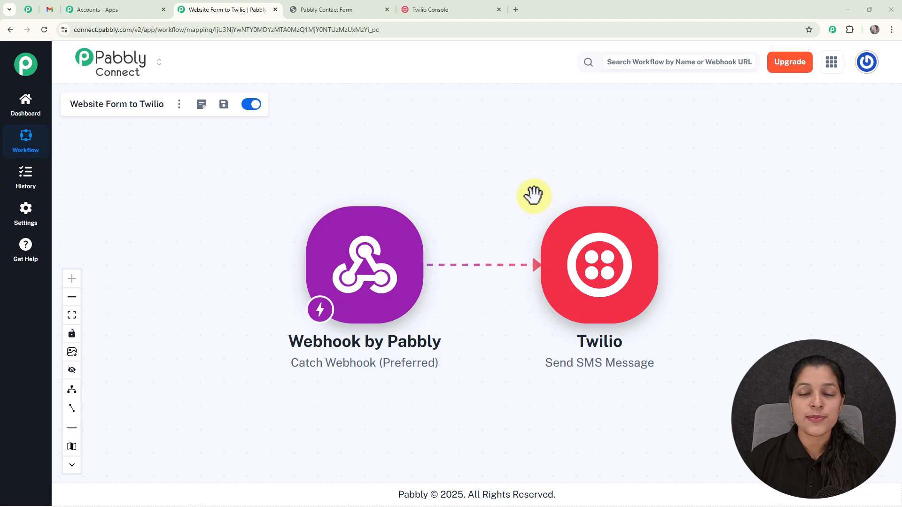
Fill in the Pabbly contact form with the lead's full name, email and phone number, and submit it
click(328, 14)
scroll(484, 169, up, 5)
scroll(479, 201, down, 5)
click(295, 340)
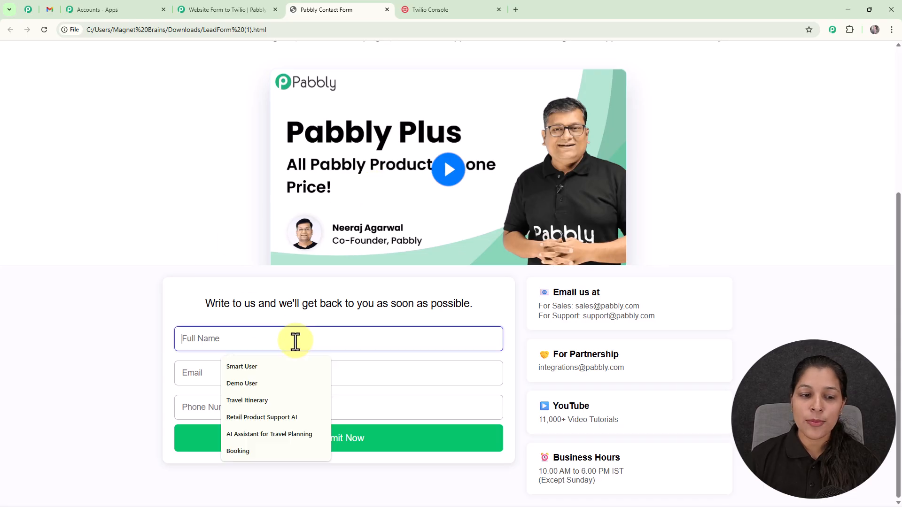
click(261, 368)
click(281, 372)
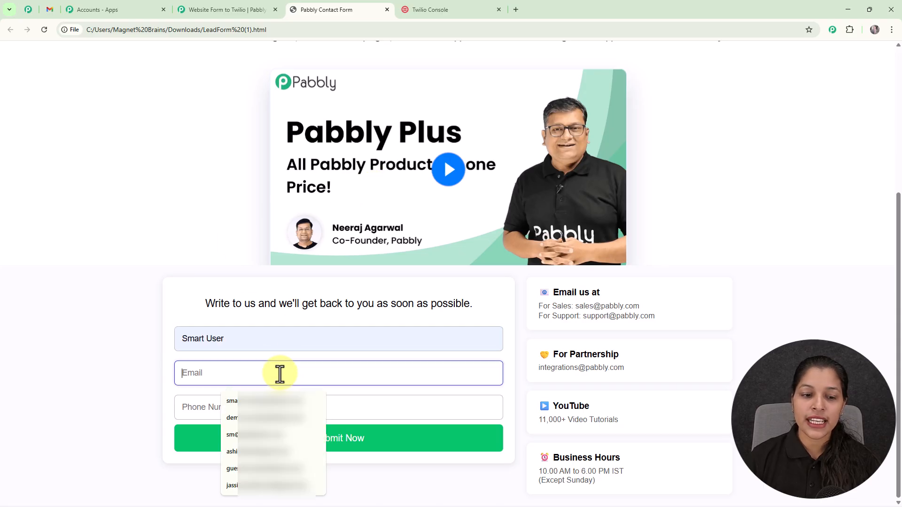
click(237, 401)
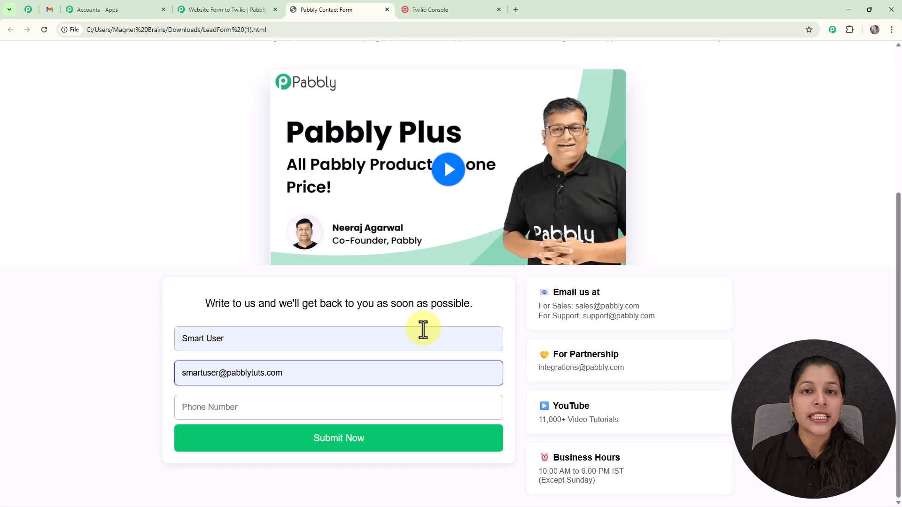
click(302, 407)
click(272, 349)
click(362, 448)
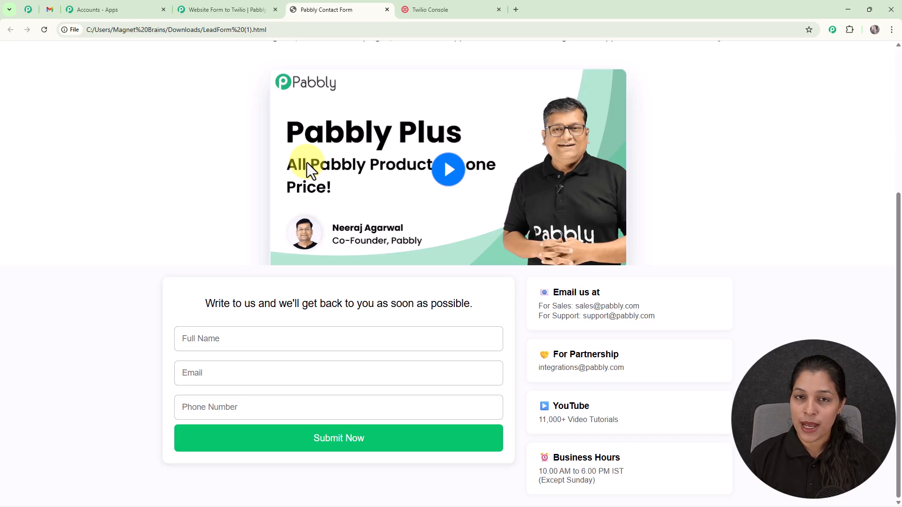
Open pabbly.com/connect in a new browser tab
click(515, 11)
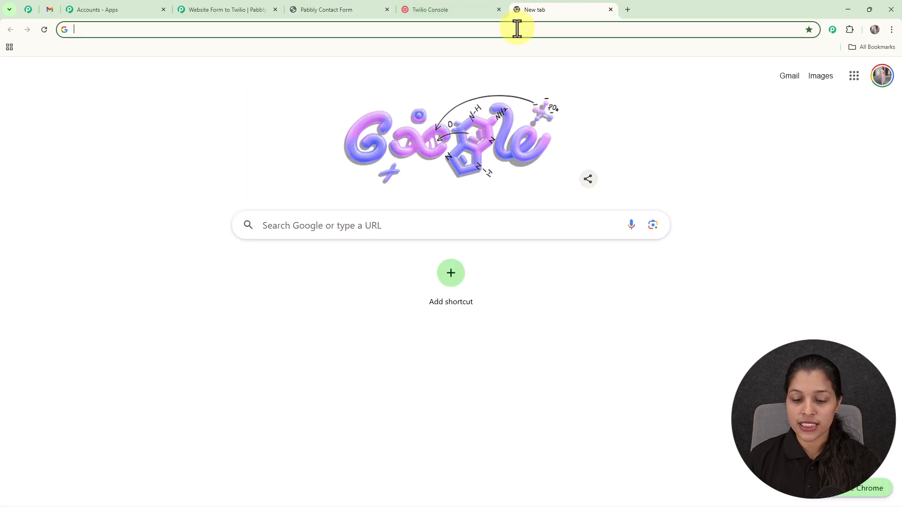
click(517, 30)
text(p)
key(Right)
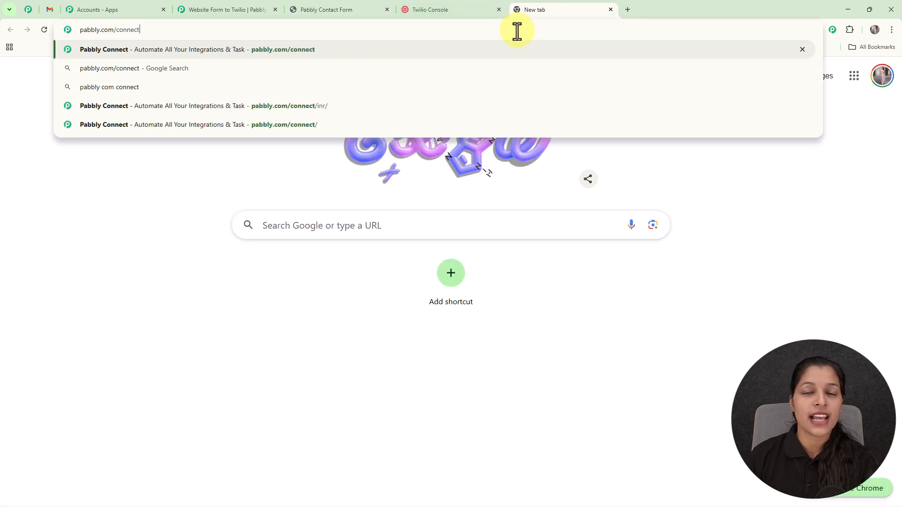
key(Return)
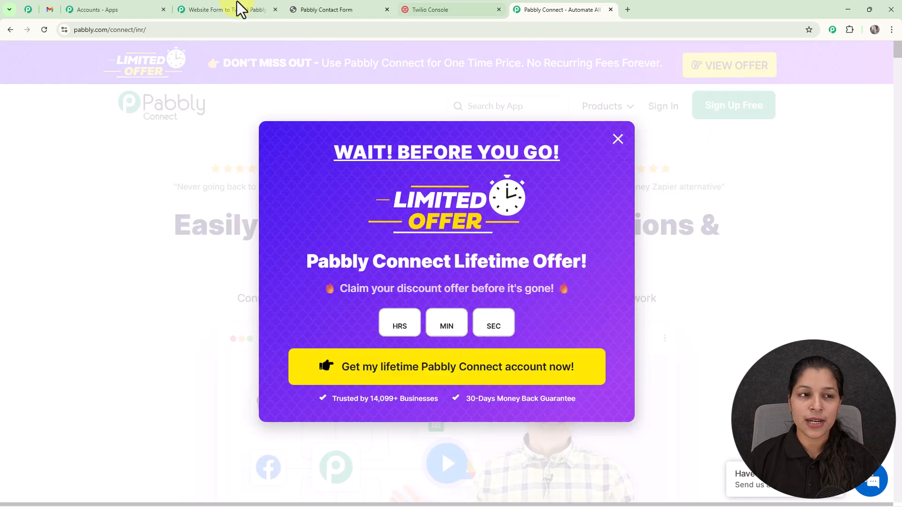
Examine the Pabbly Community page, including its member benefits and the reasons for joining
click(28, 10)
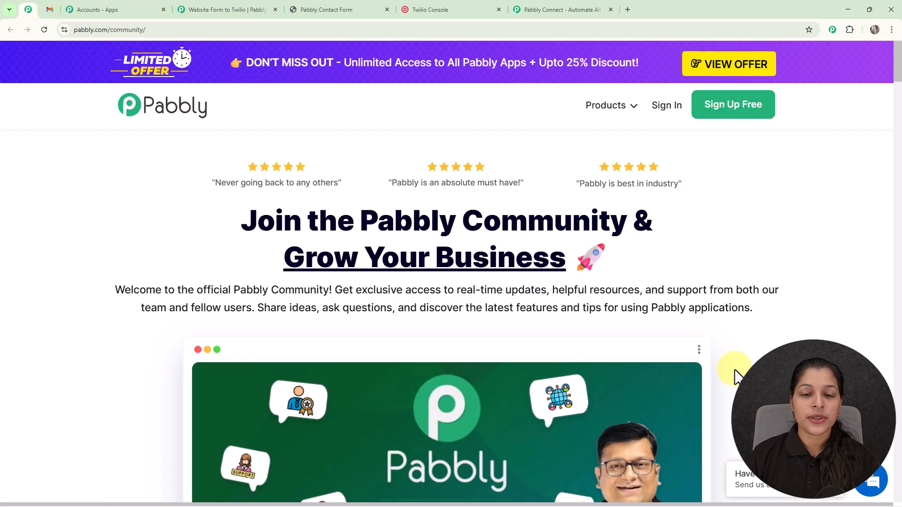
scroll(686, 369, down, 8)
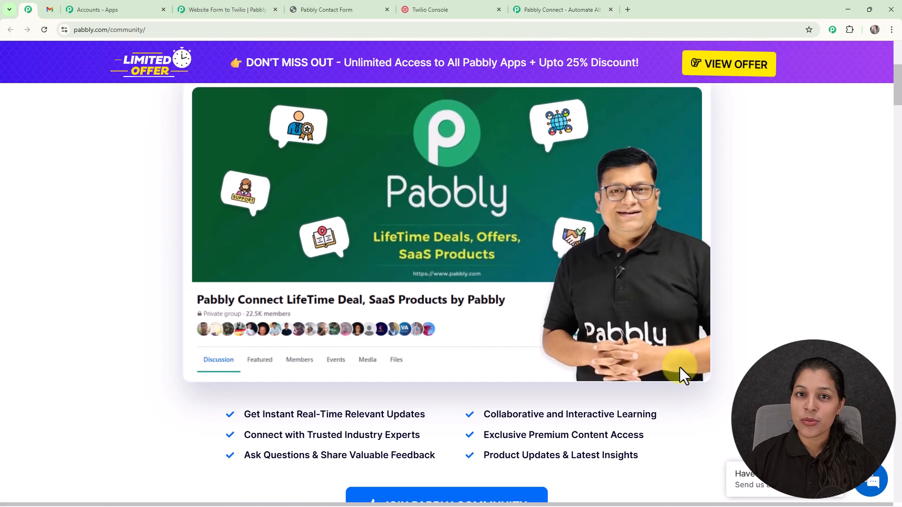
scroll(680, 367, down, 8)
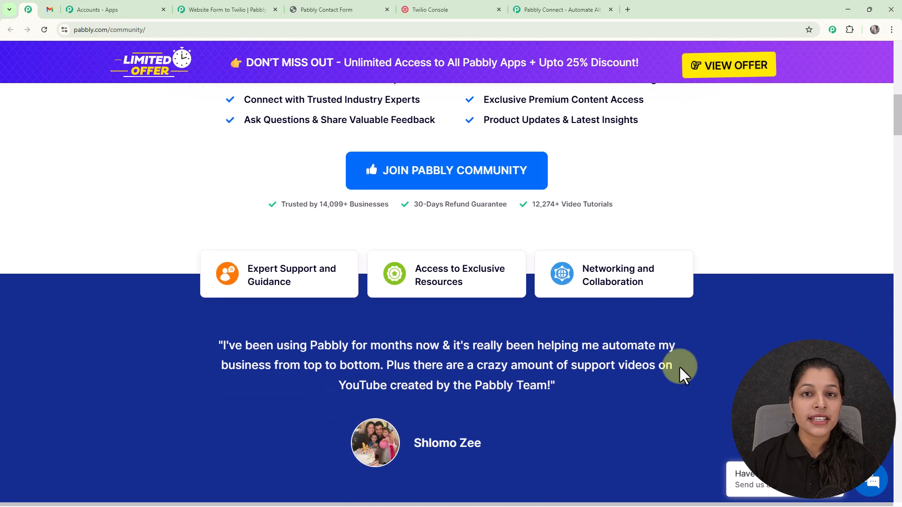
scroll(680, 367, down, 5)
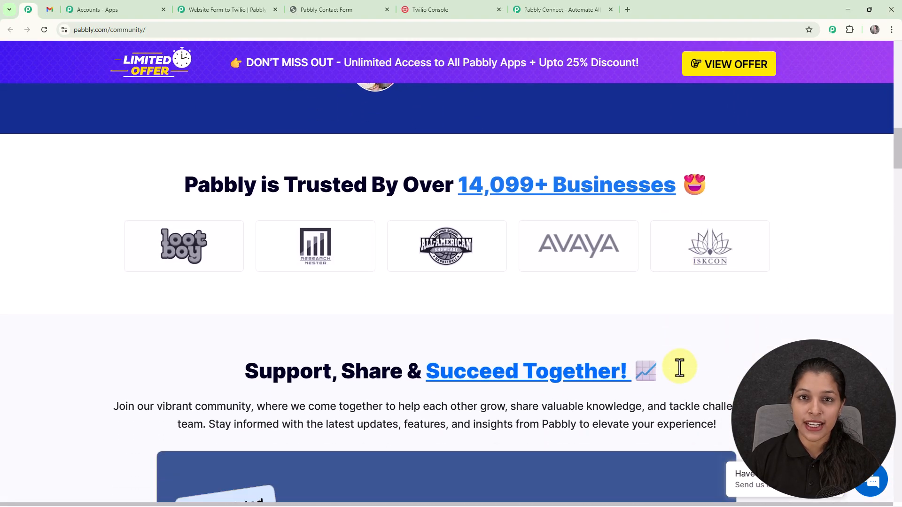
scroll(680, 368, down, 3)
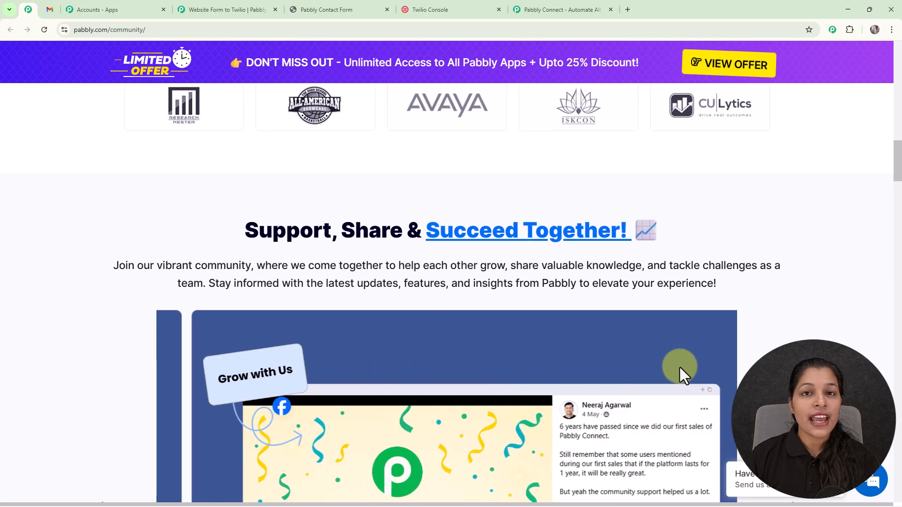
scroll(678, 365, down, 7)
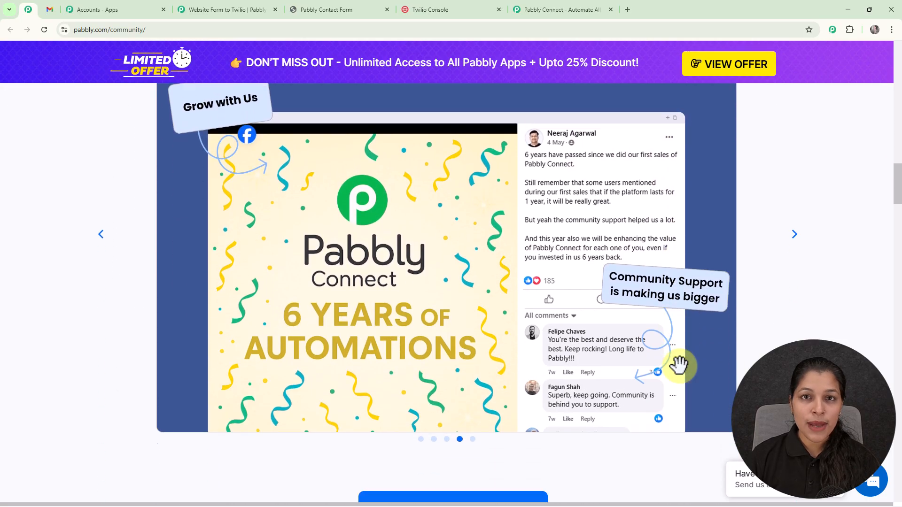
scroll(679, 366, down, 3)
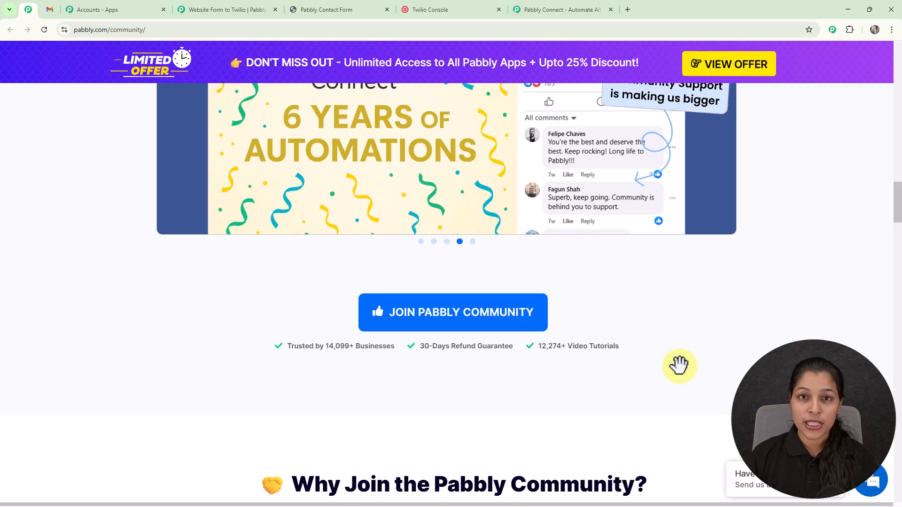
scroll(678, 366, down, 3)
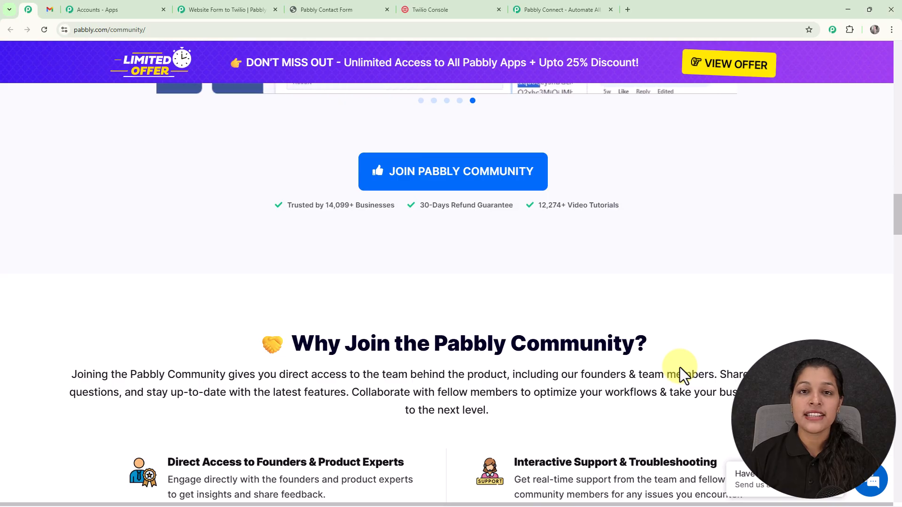
scroll(680, 368, down, 2)
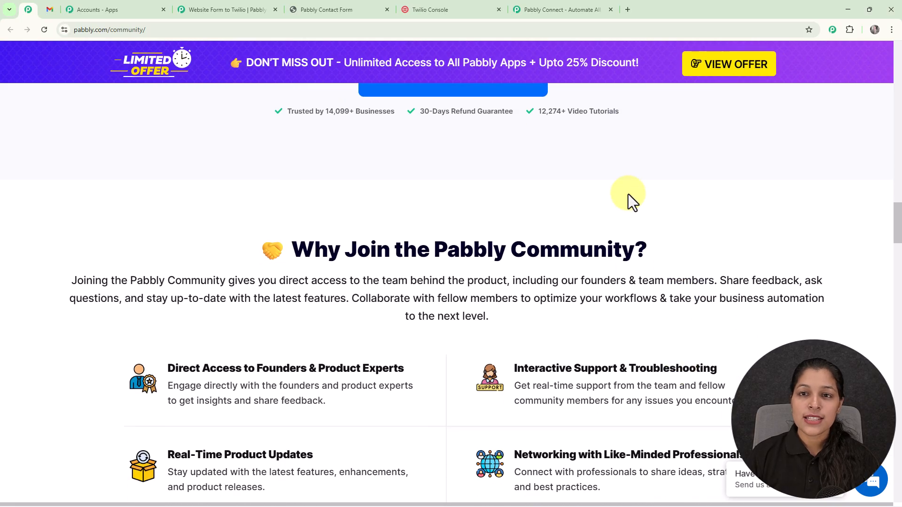
Return to the Pabbly Connect page, dismiss the lifetime offer, sign in and access the Pabbly Connect app
click(564, 16)
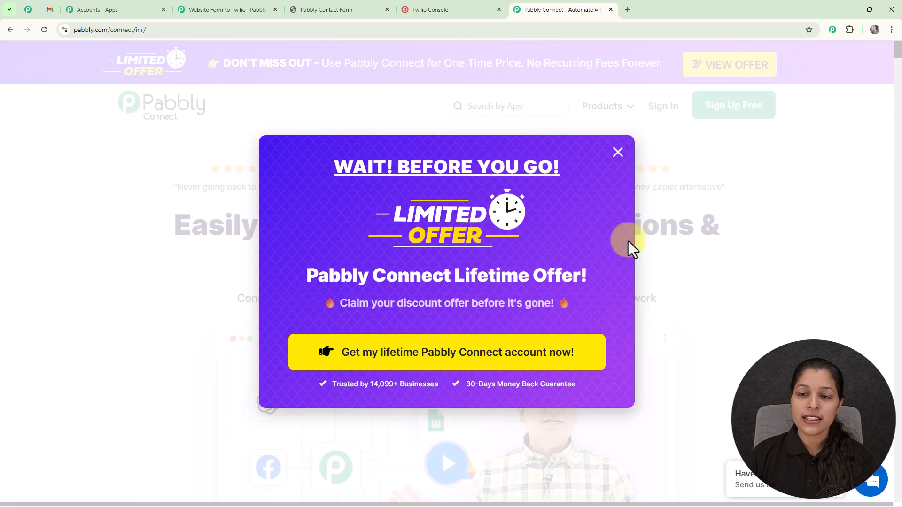
click(618, 152)
click(660, 108)
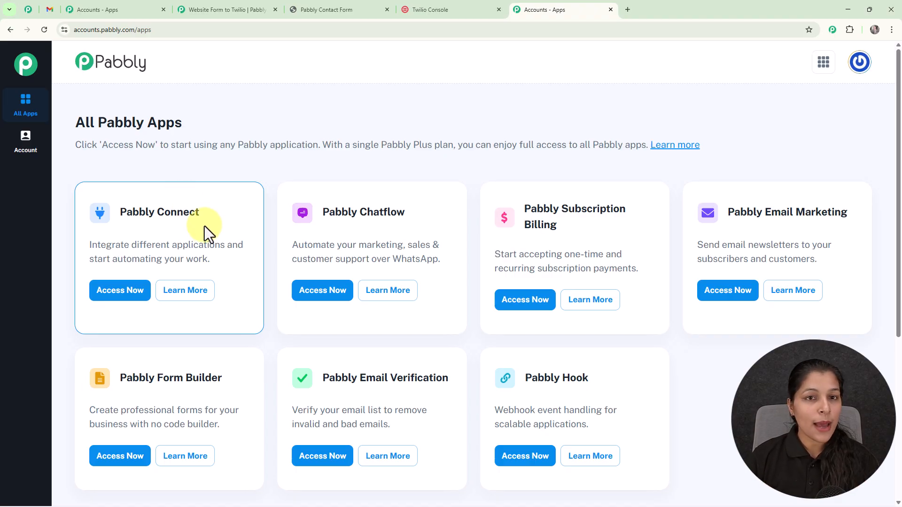
drag(86, 245, 241, 263)
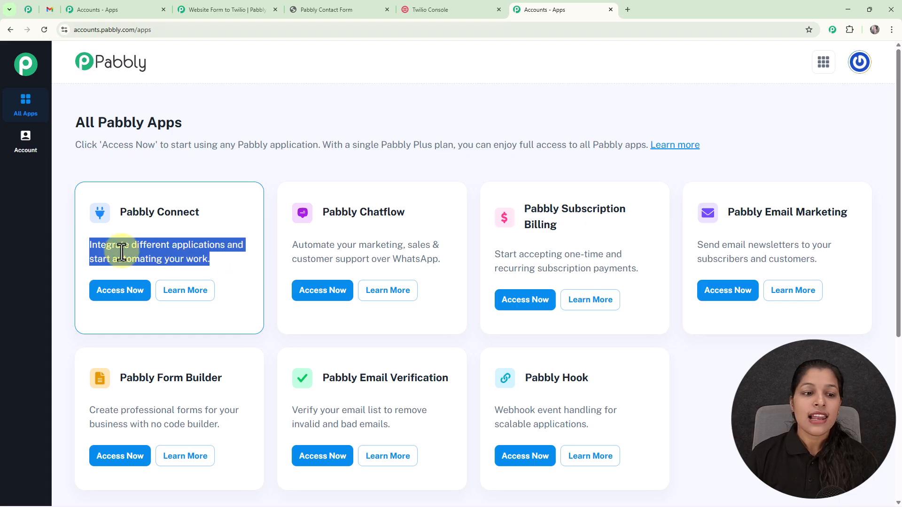
click(117, 291)
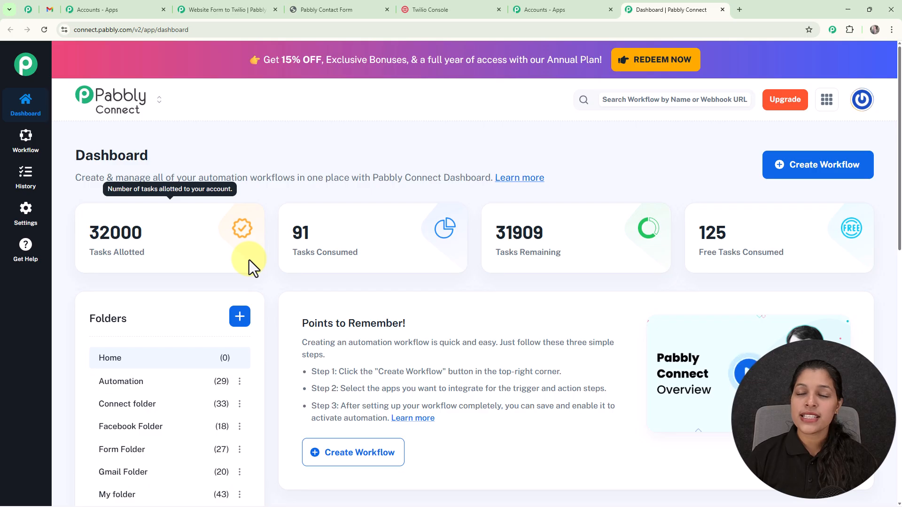
scroll(254, 263, down, 2)
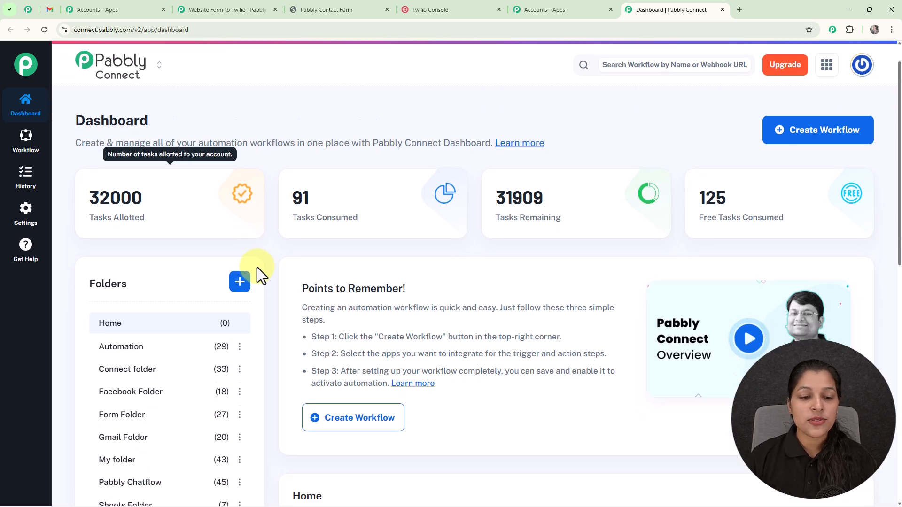
scroll(324, 281, down, 1)
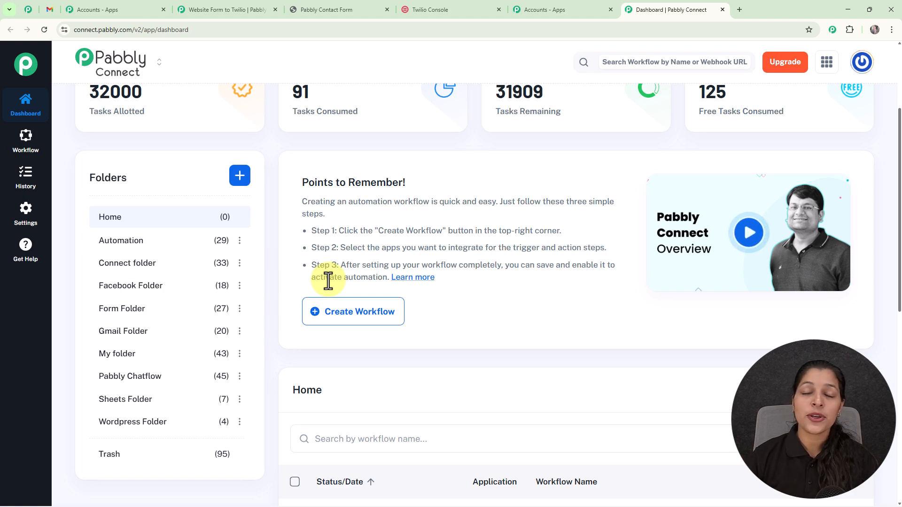
click(240, 181)
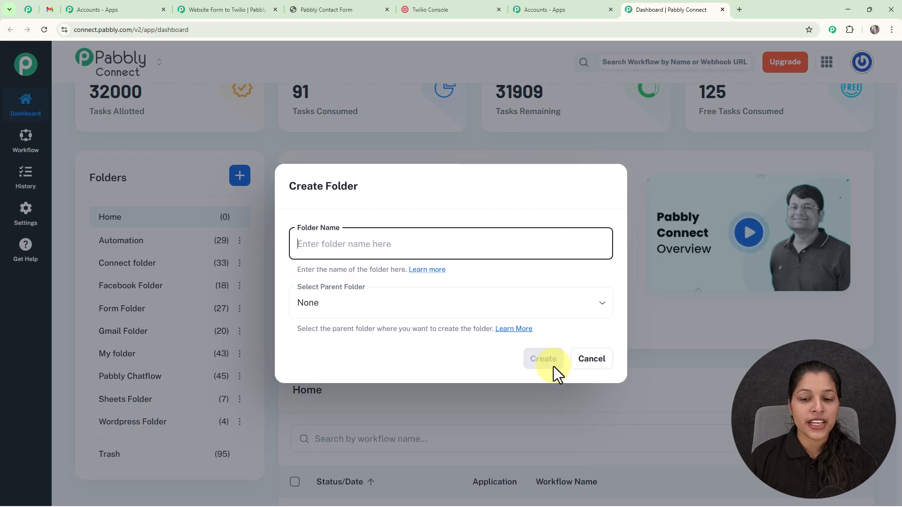
click(591, 359)
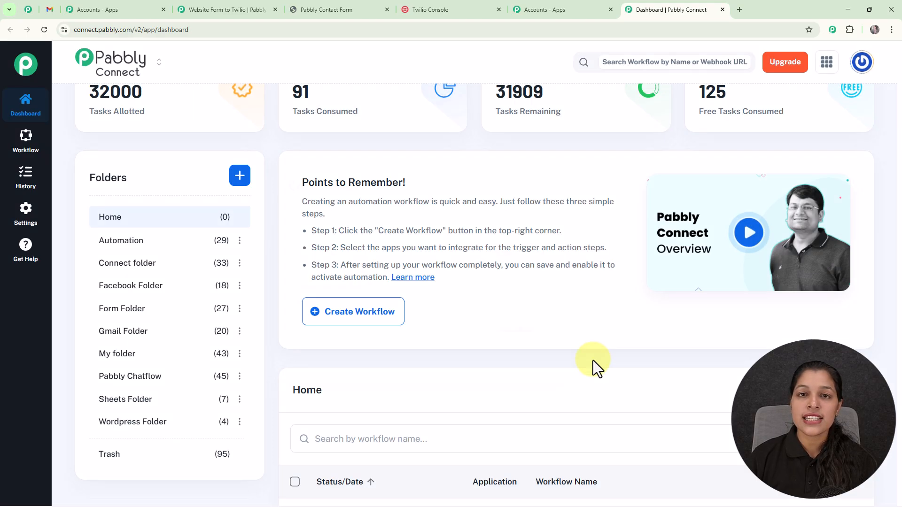
Create a workflow named "Send SMS to Website Leads" in the Automation folder using the New (Beta) workflow builder
scroll(652, 297, up, 3)
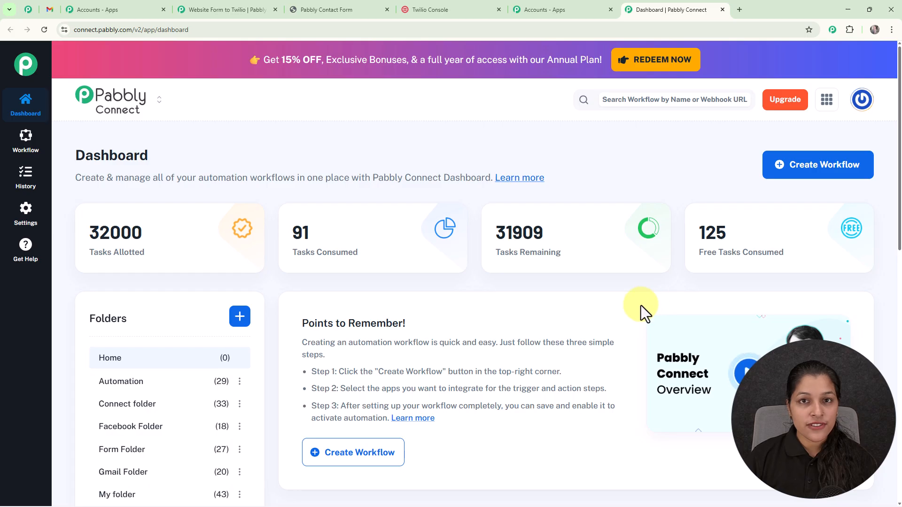
click(832, 177)
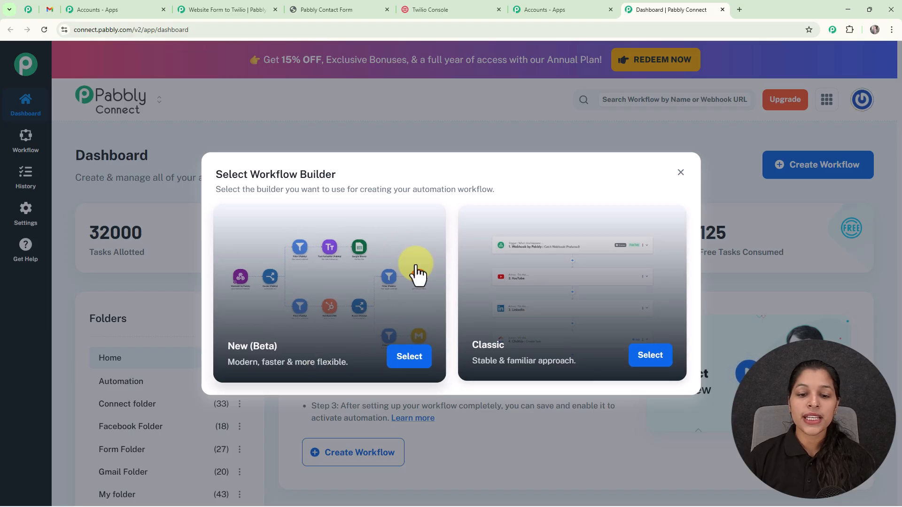
click(408, 359)
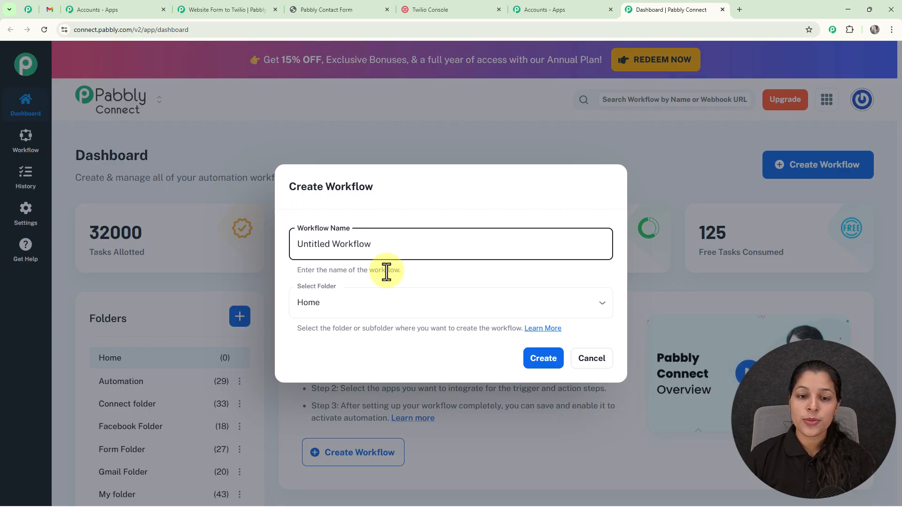
drag(380, 245, 288, 254)
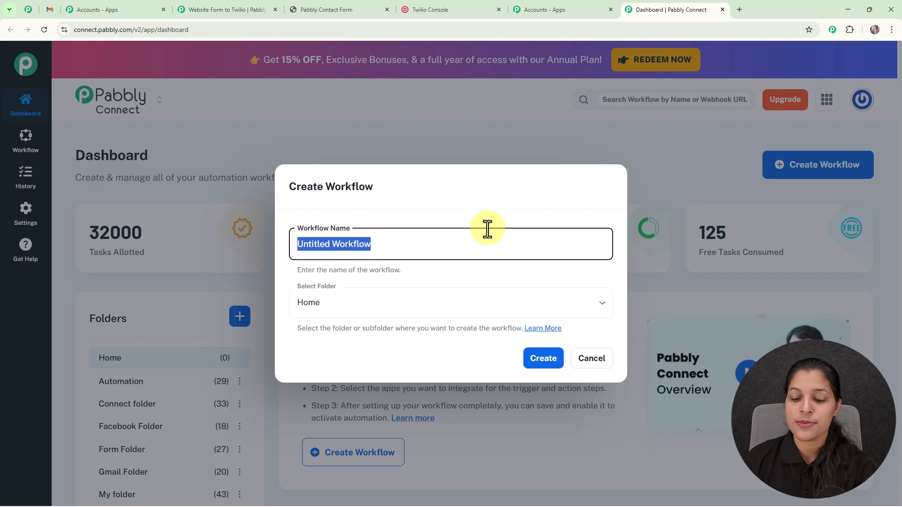
key(BackSpace)
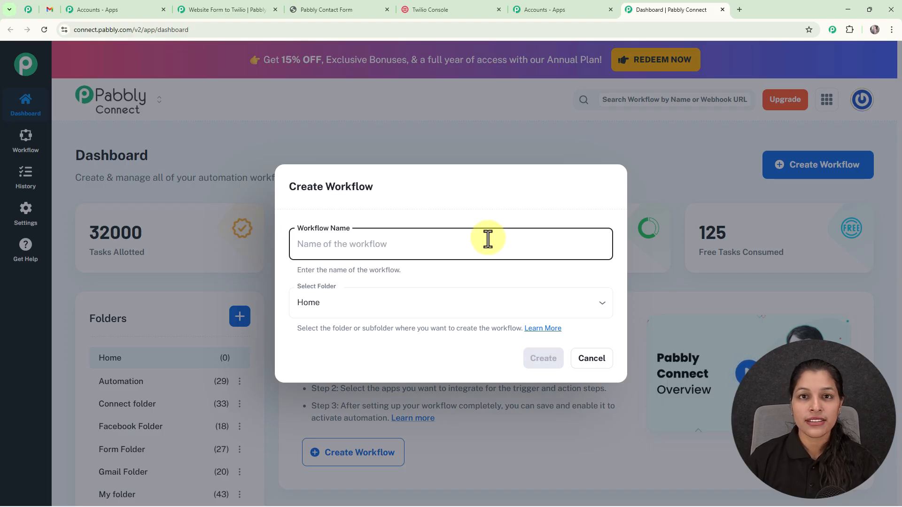
text(Send SMS to Website Leads)
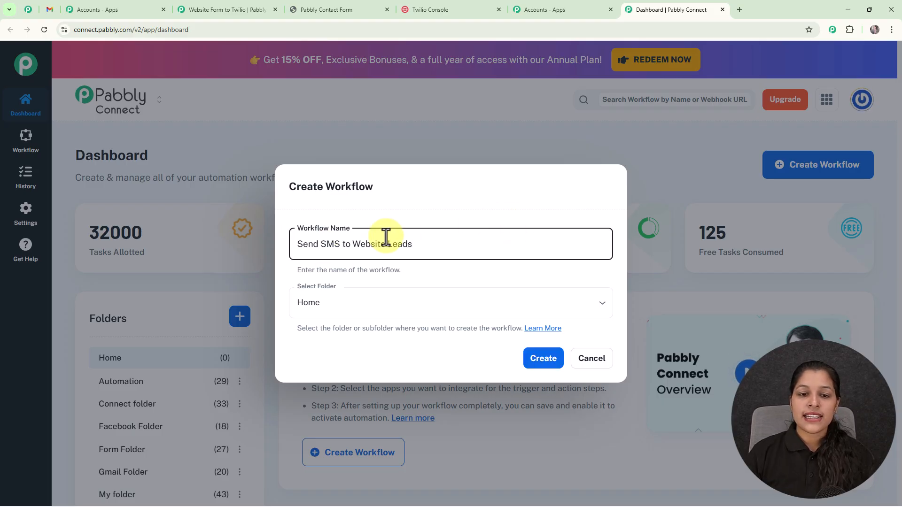
click(601, 310)
click(418, 137)
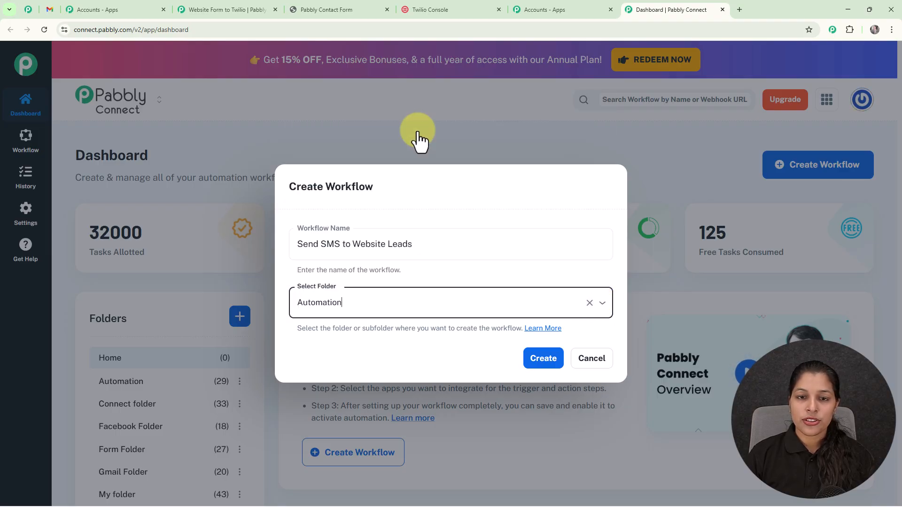
click(545, 361)
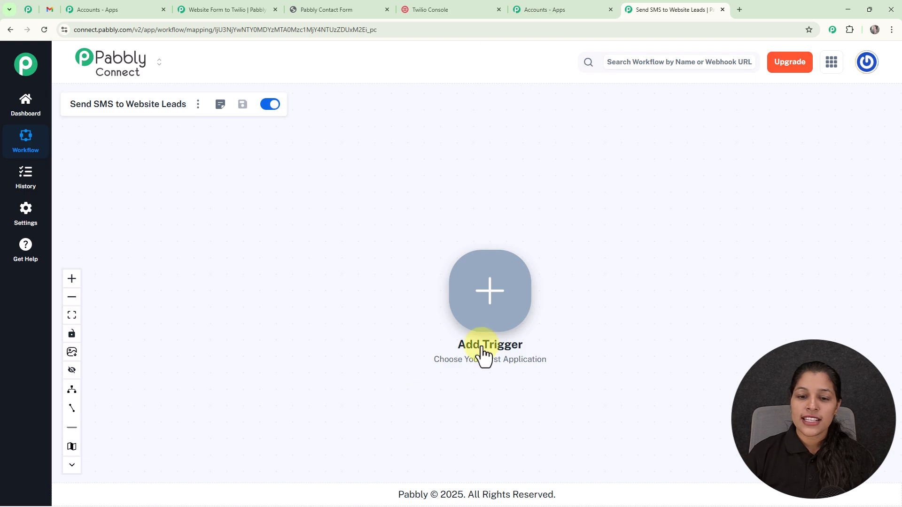
Add Webhook by Pabbly as the workflow's trigger with the Catch Webhook (Preferred) event and connect it
click(505, 302)
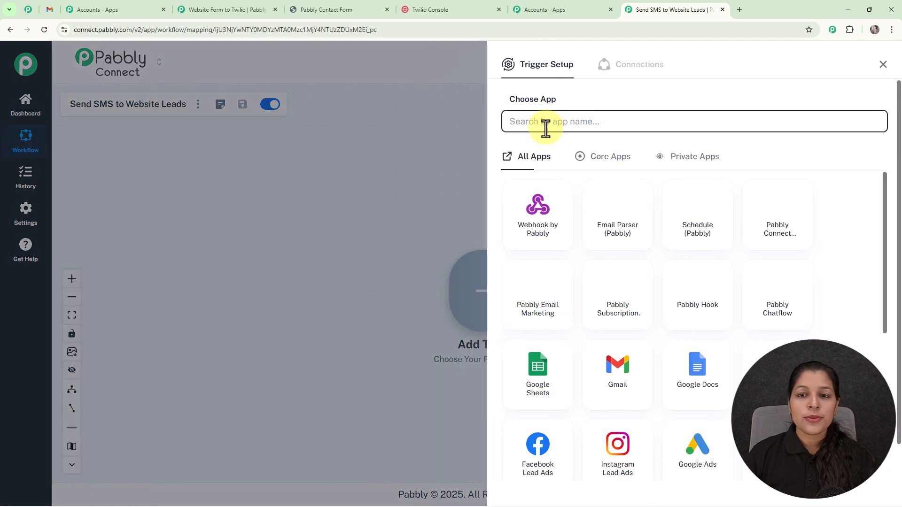
click(514, 220)
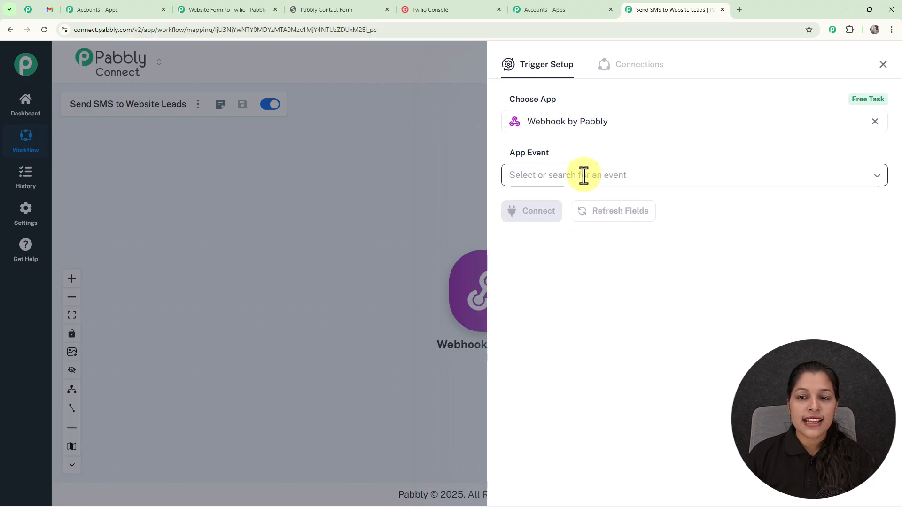
click(583, 175)
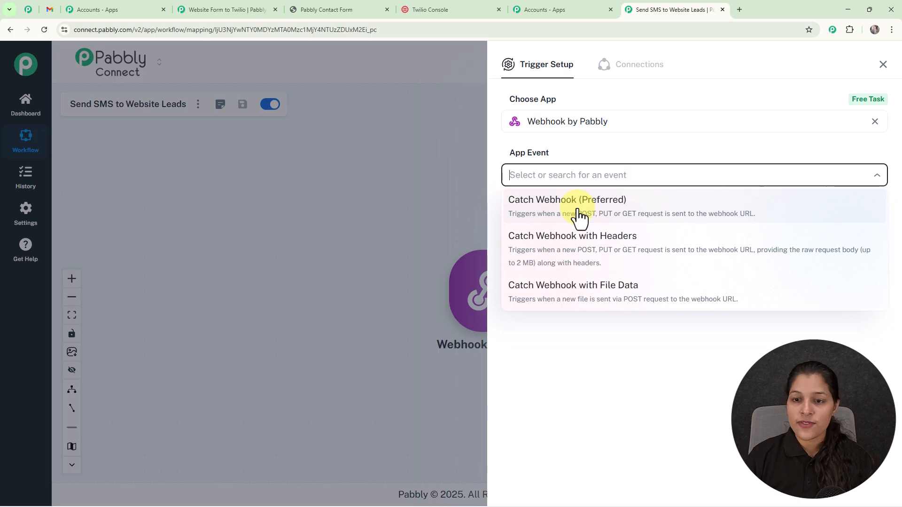
click(579, 214)
click(533, 216)
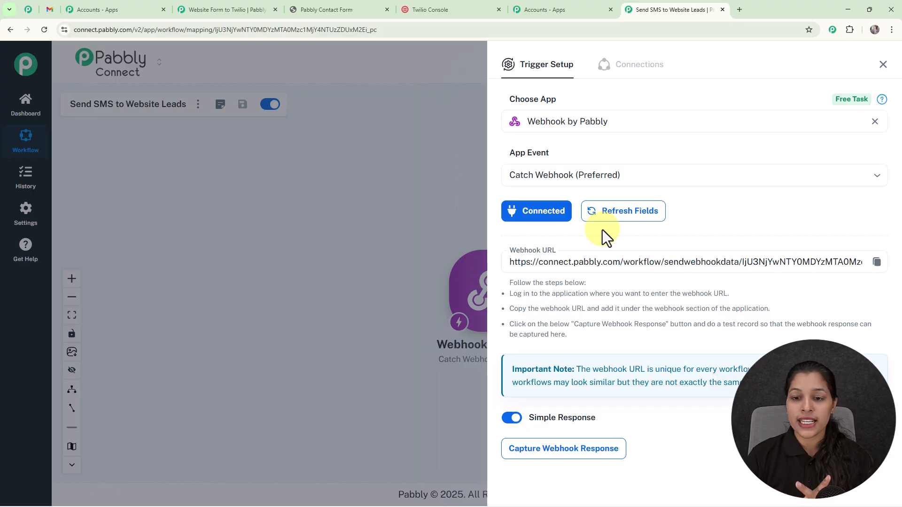
Copy the trigger's webhook URL, replace the first fetch URL in LeadForm (1).html in Notepad with it, and save the file
click(876, 262)
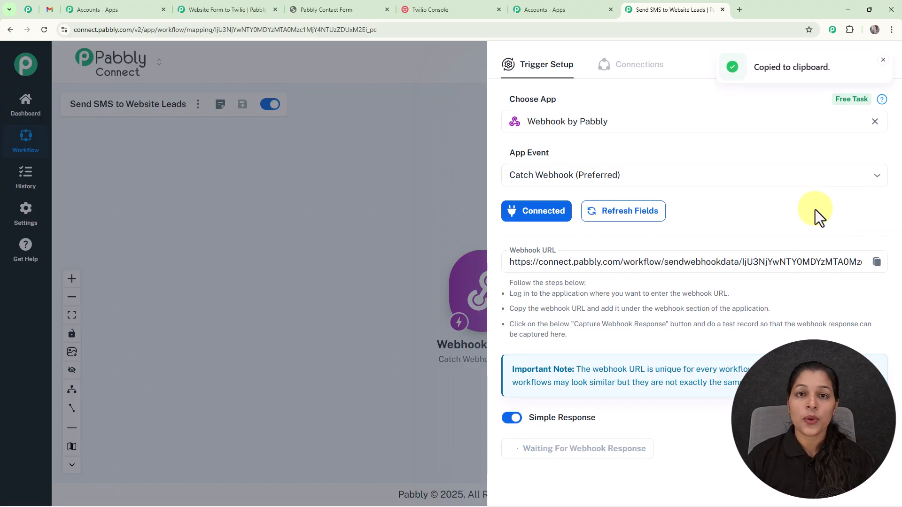
click(357, 10)
scroll(479, 170, up, 5)
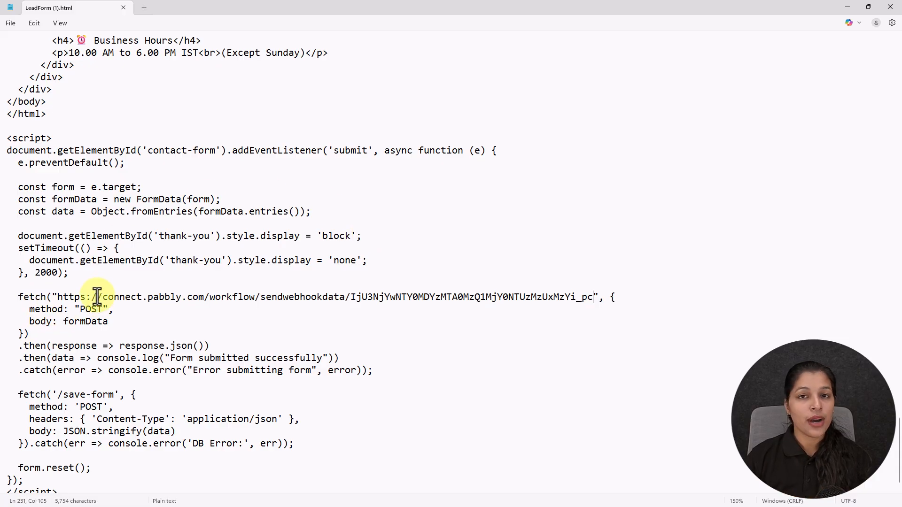
drag(57, 297, 593, 298)
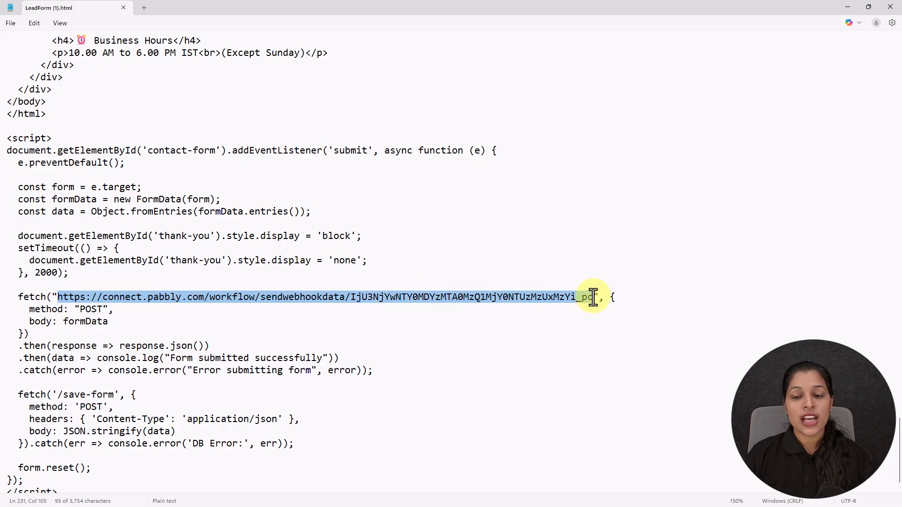
key(BackSpace)
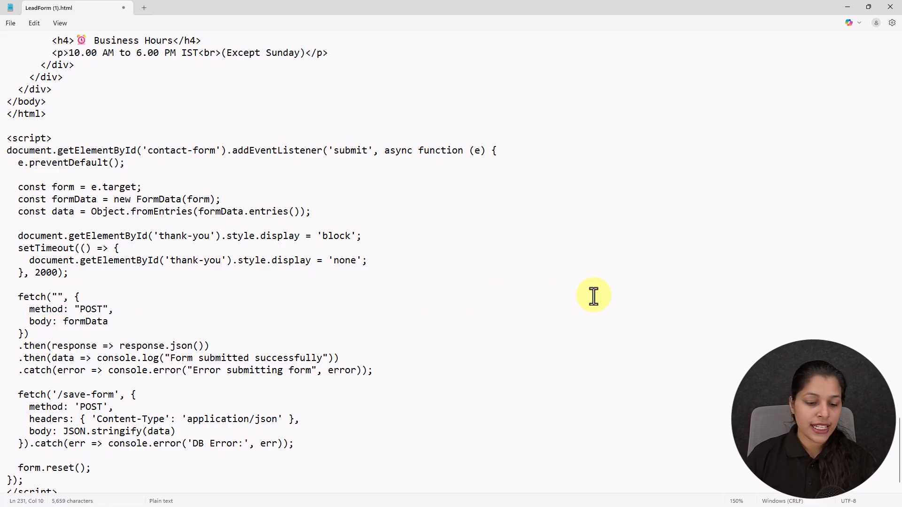
key(ctrl+v)
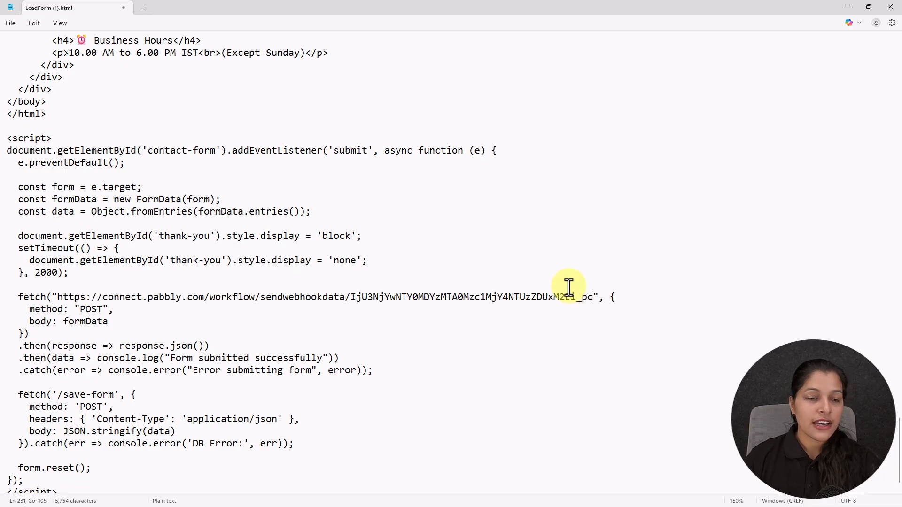
click(13, 26)
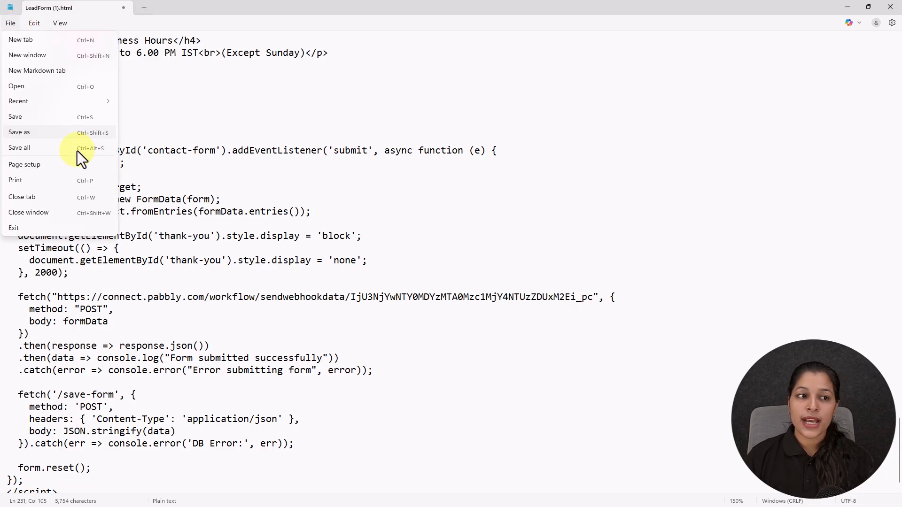
click(51, 114)
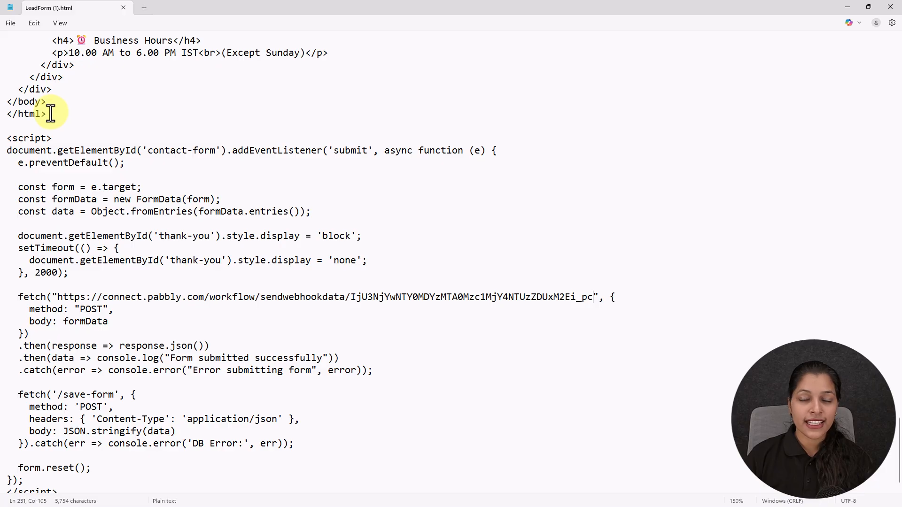
Switch back to the browser's Pabbly Contact Form page and submit a test lead with a full name, e-mail and phone number
key(alt+Tab)
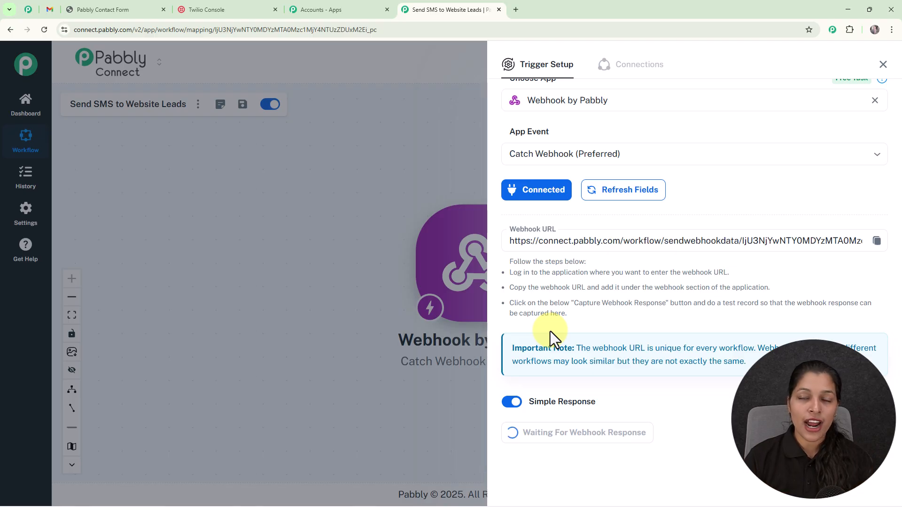
click(103, 17)
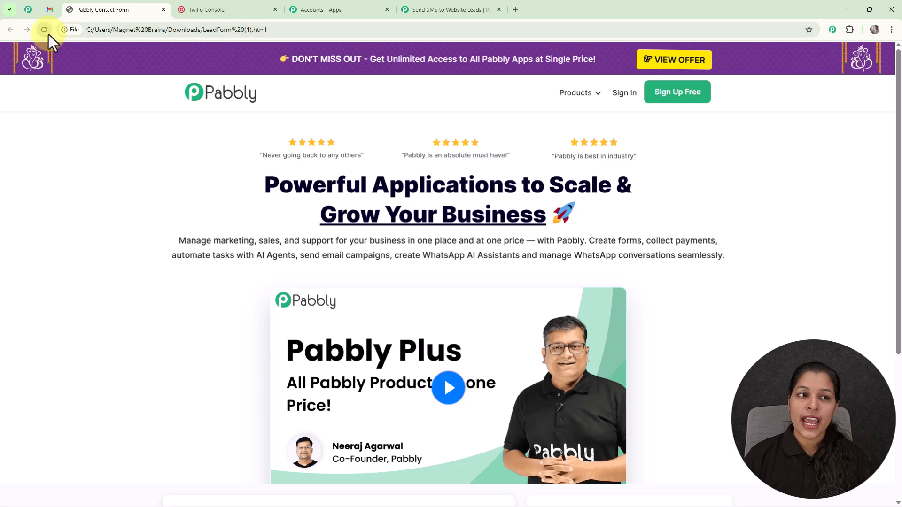
scroll(335, 303, down, 5)
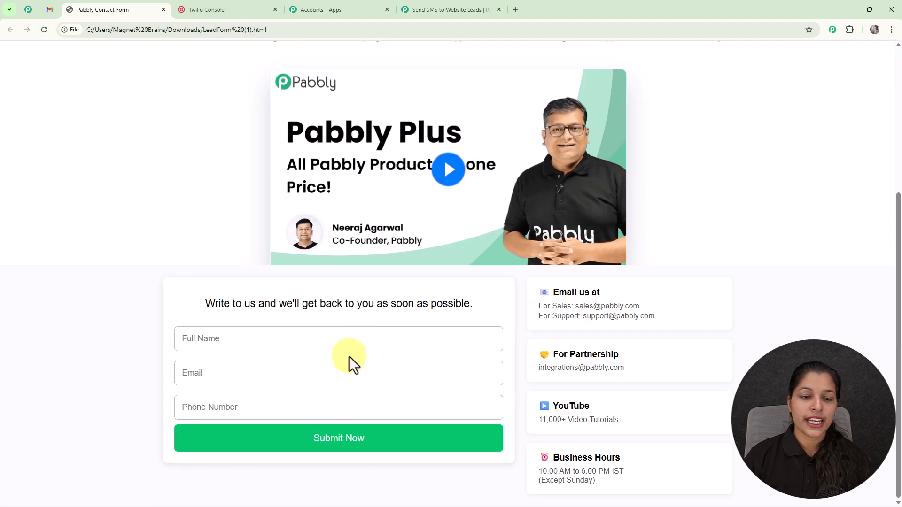
click(271, 339)
click(258, 380)
click(251, 382)
click(244, 397)
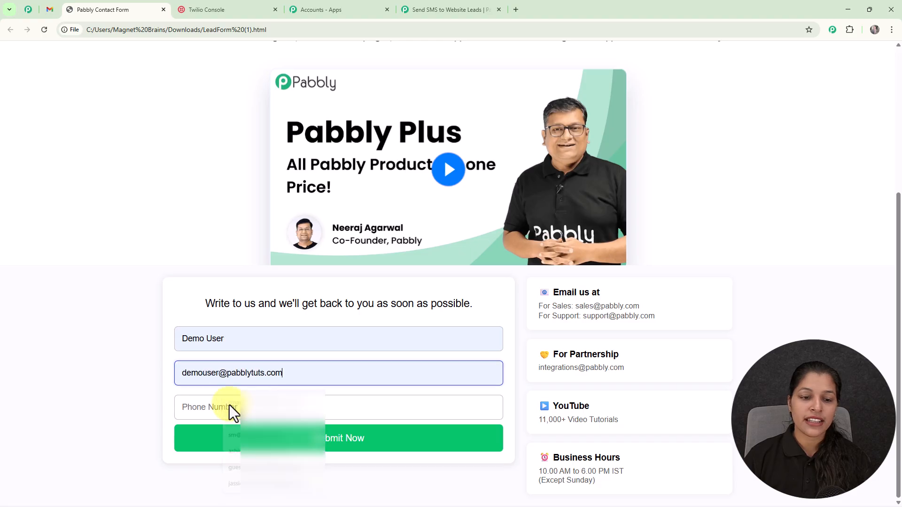
click(235, 412)
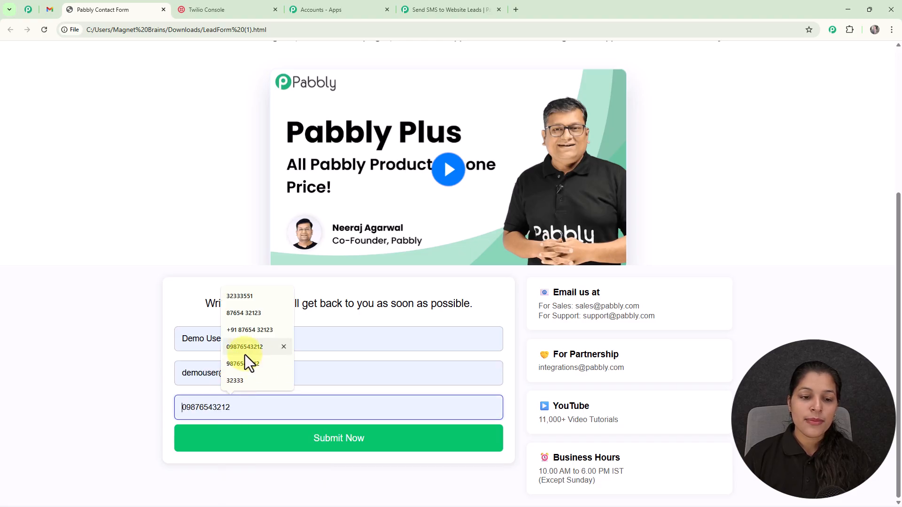
click(244, 348)
click(314, 441)
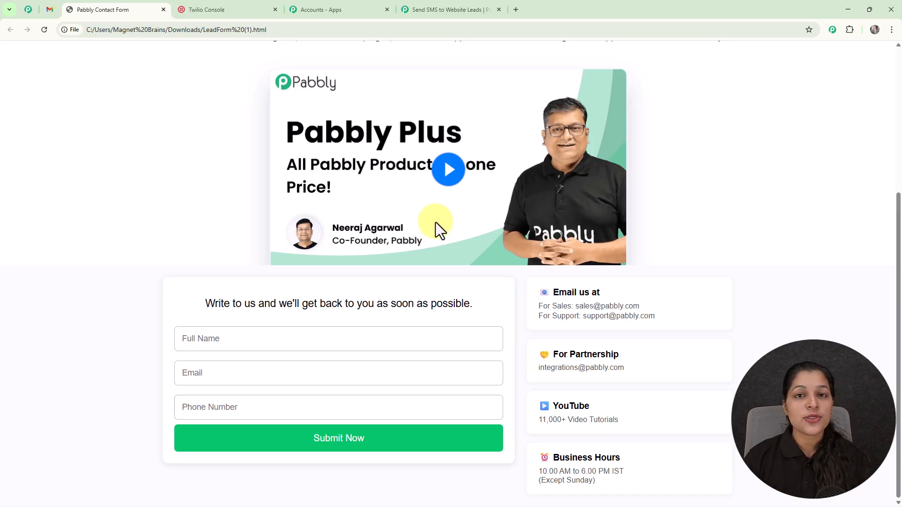
Check the response captured by the webhook trigger in the workflow, and close the trigger setup
click(425, 6)
scroll(682, 165, down, 3)
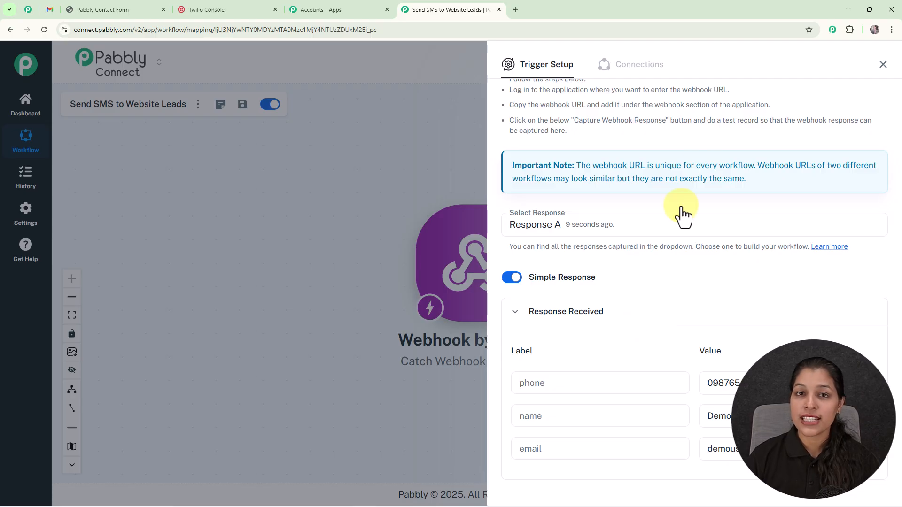
click(883, 65)
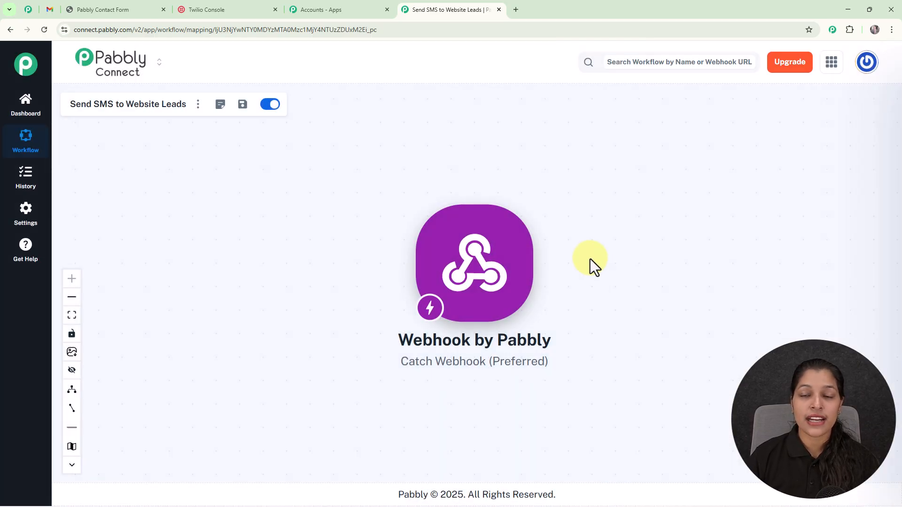
Add a Twilio action after the webhook trigger with the Send SMS Message event
drag(584, 275, 479, 261)
mouse_move(401, 275)
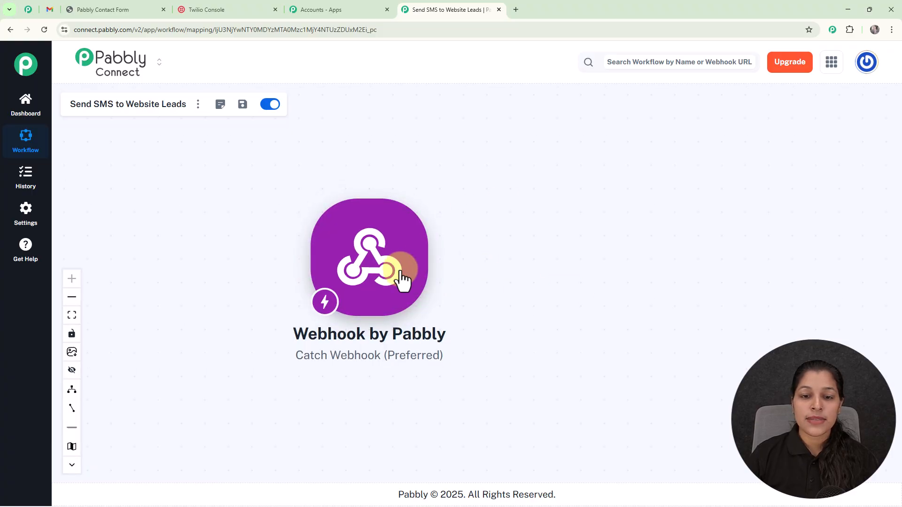
click(435, 258)
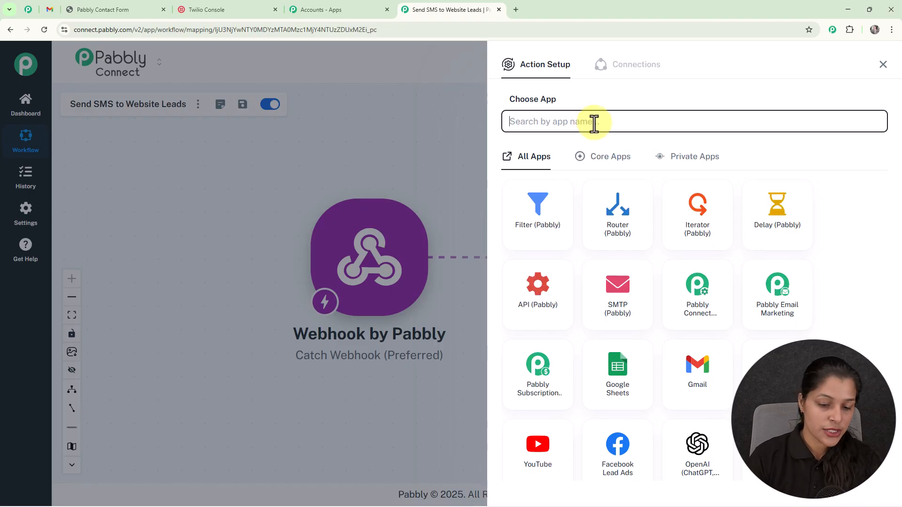
text(Twilio)
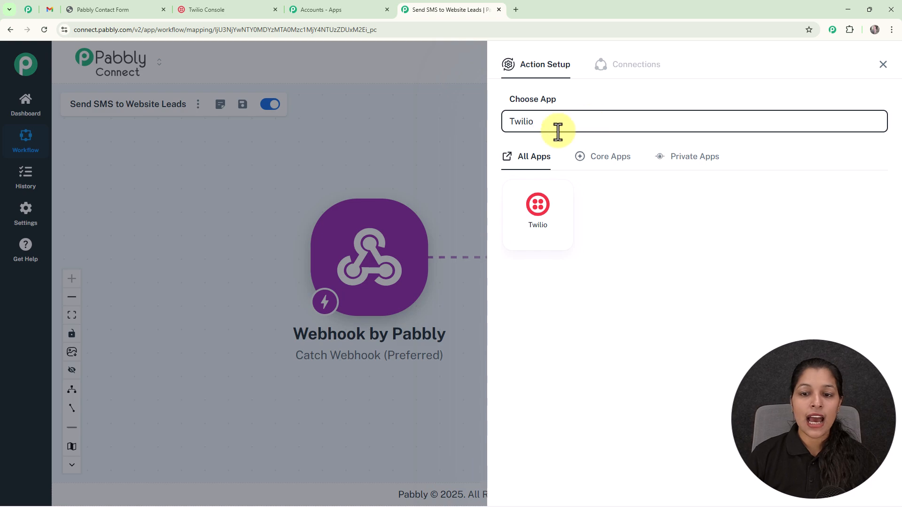
click(541, 230)
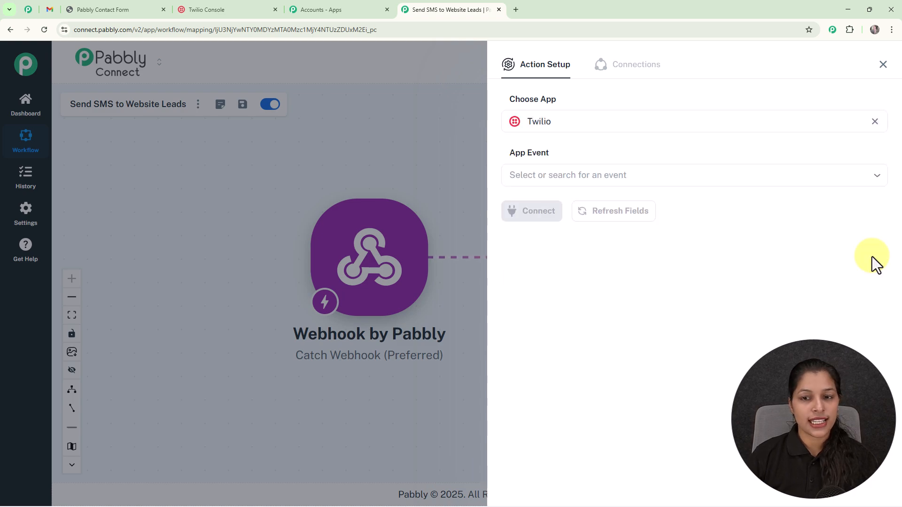
click(799, 176)
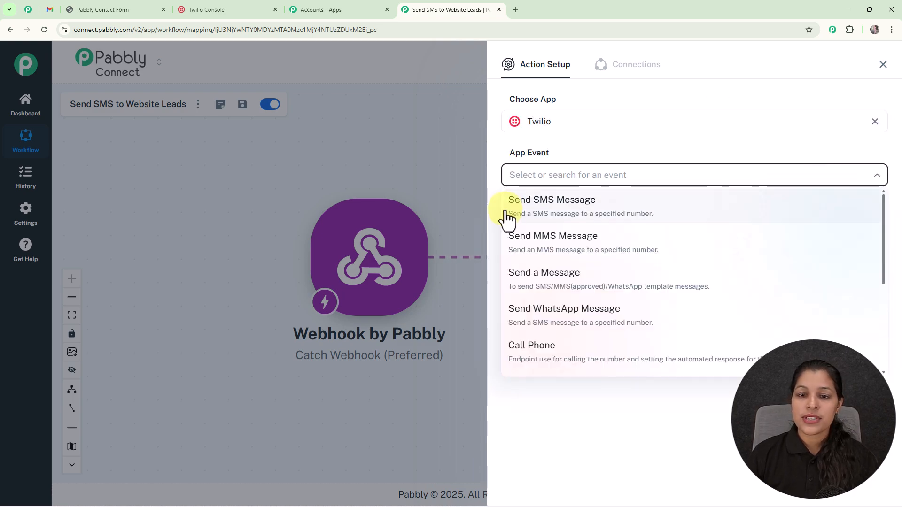
click(506, 218)
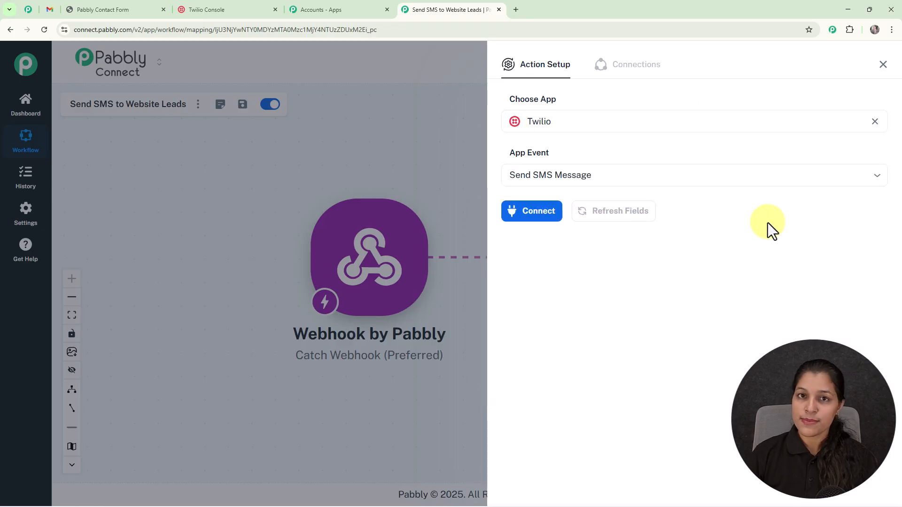
Start a new Twilio connection for the action and paste the Account SID copied from the Twilio Console into both Account SID fields
click(548, 219)
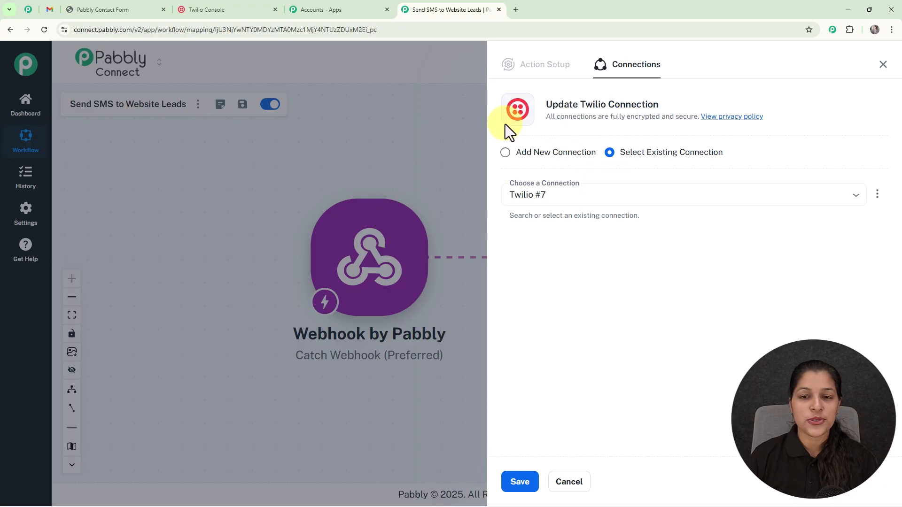
click(505, 153)
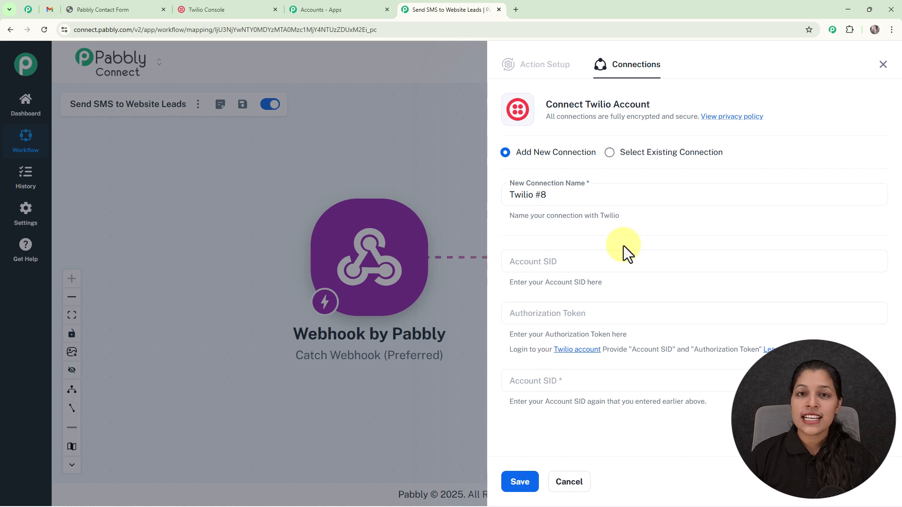
click(208, 12)
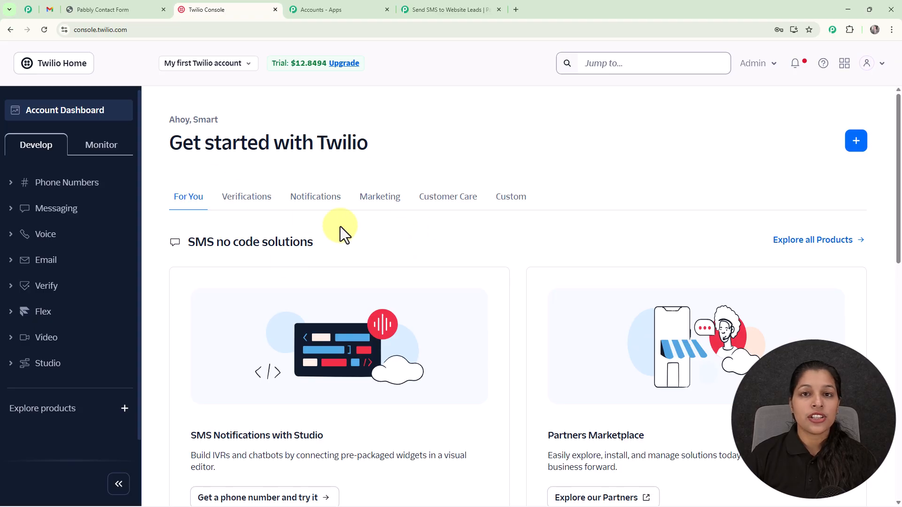
scroll(340, 226, down, 13)
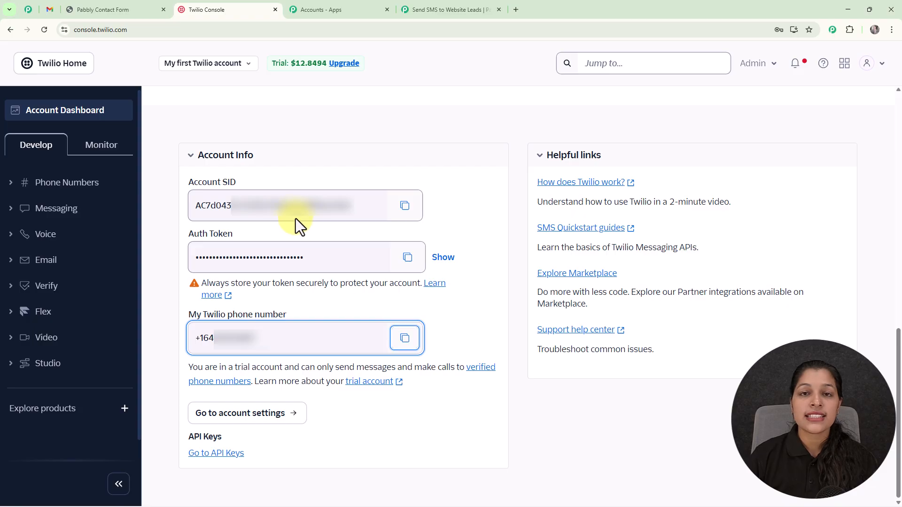
click(404, 206)
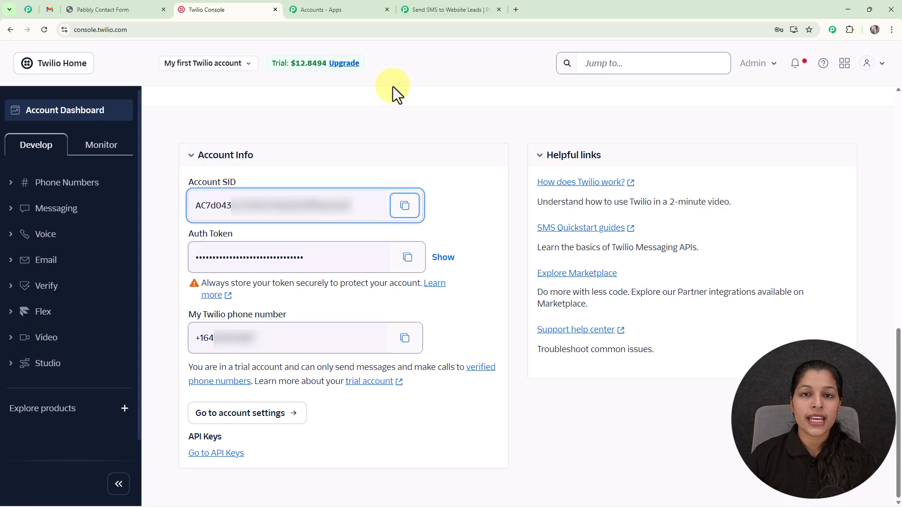
click(447, 9)
click(587, 261)
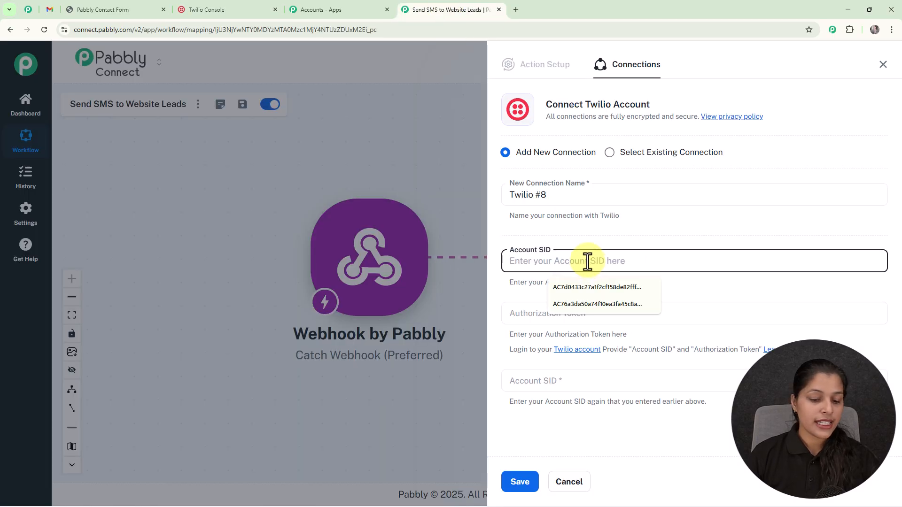
key(ctrl+v)
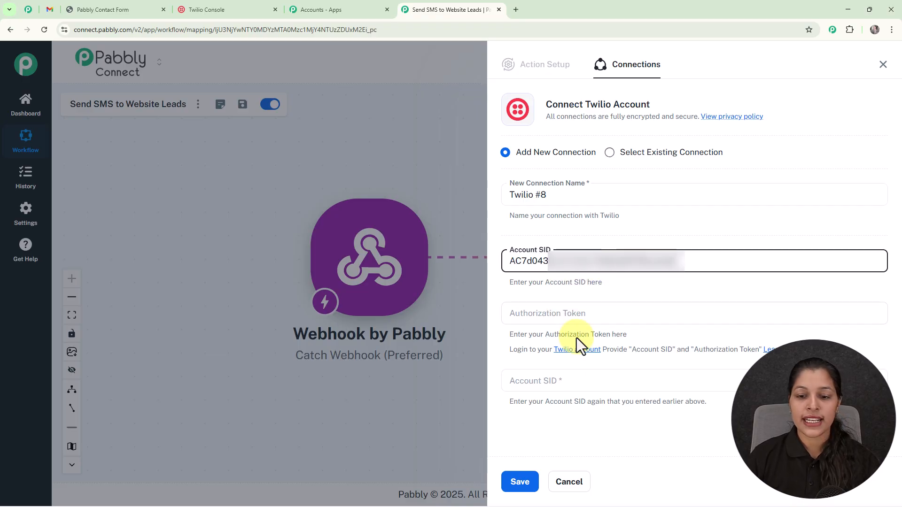
click(561, 380)
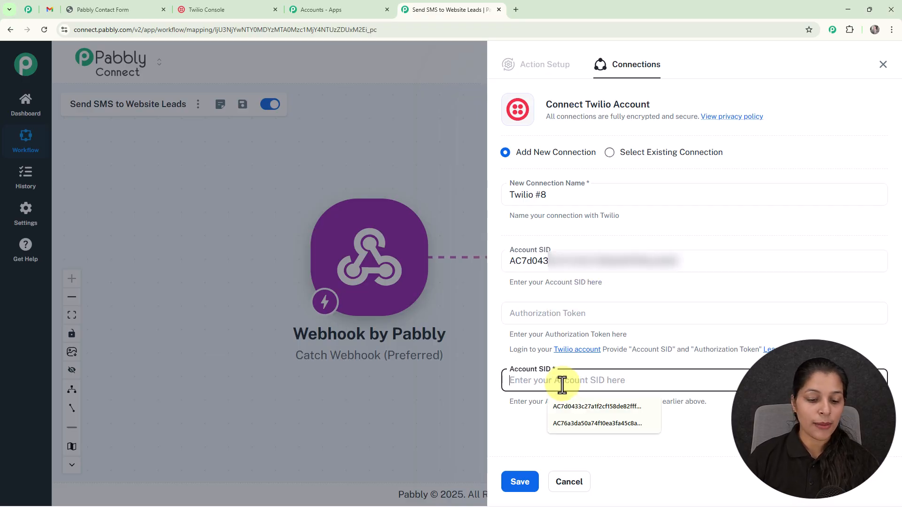
key(ctrl+v)
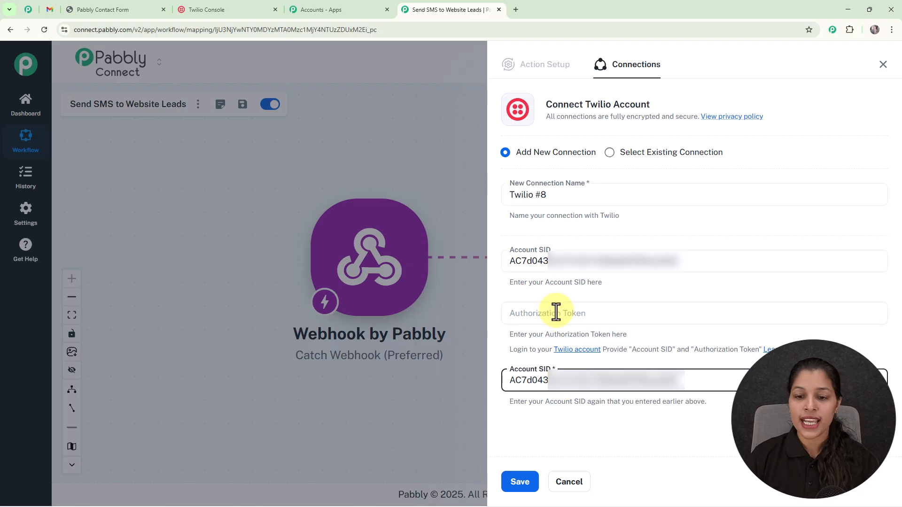
Copy the Auth Token from the Twilio Console into the connection's Authorization Token field and save the connection
click(566, 315)
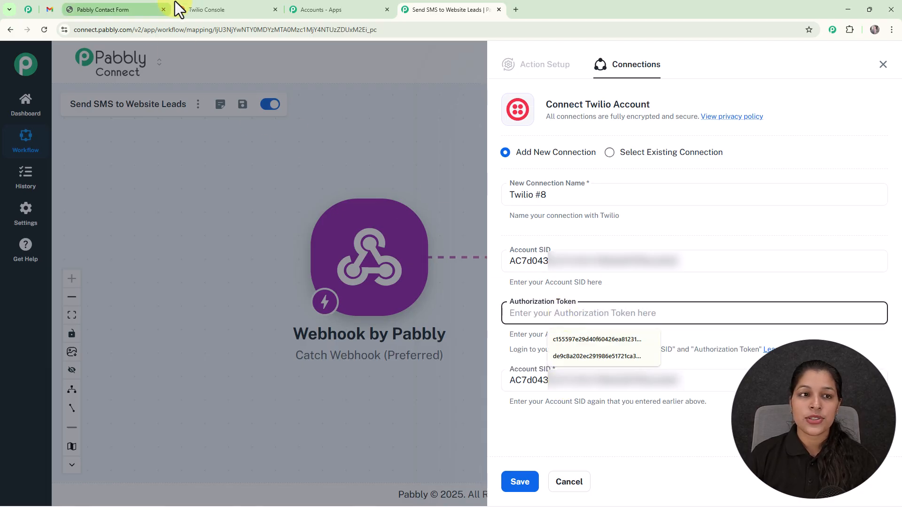
click(207, 14)
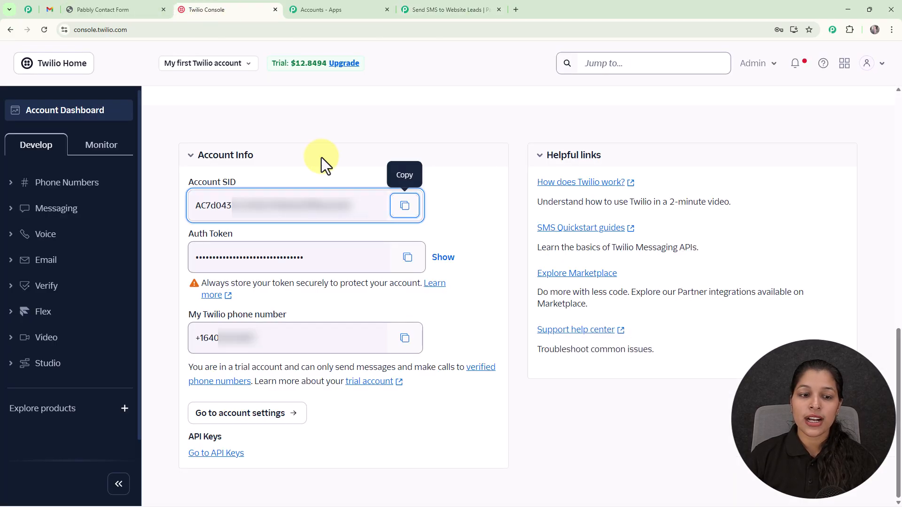
click(406, 265)
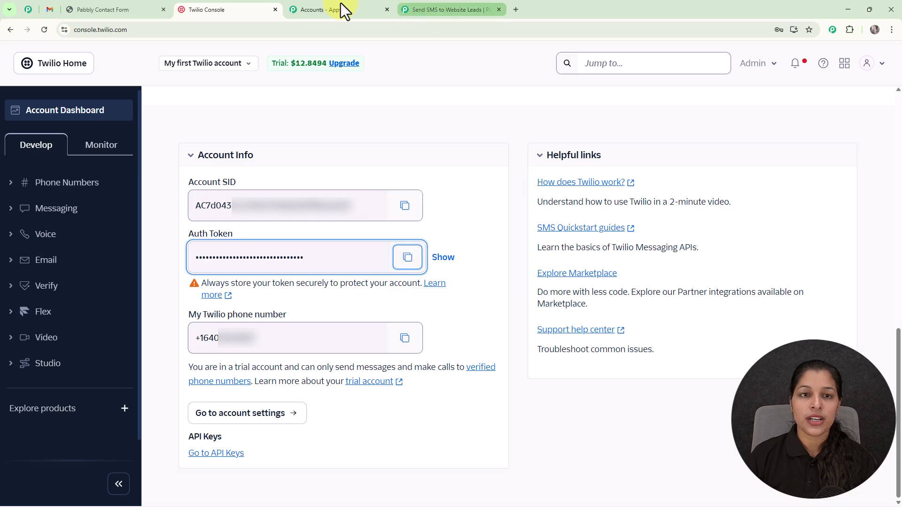
click(450, 10)
click(566, 311)
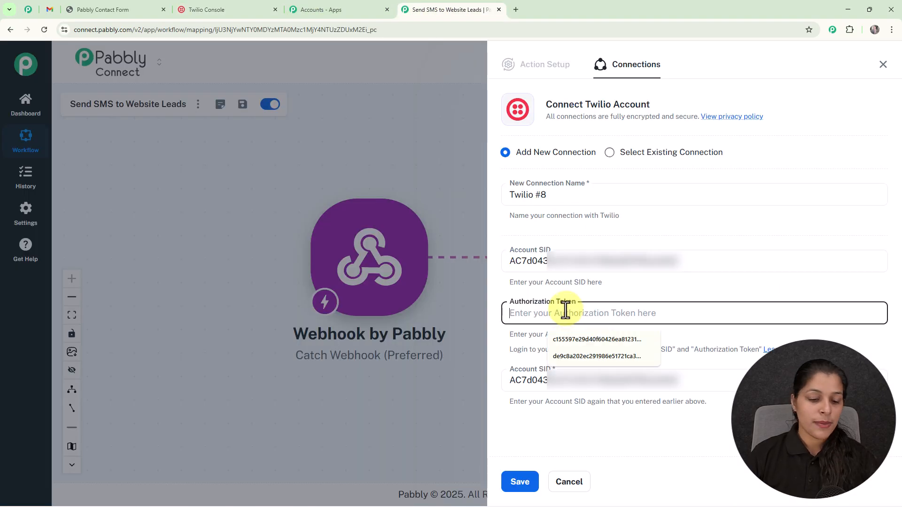
key(ctrl+v)
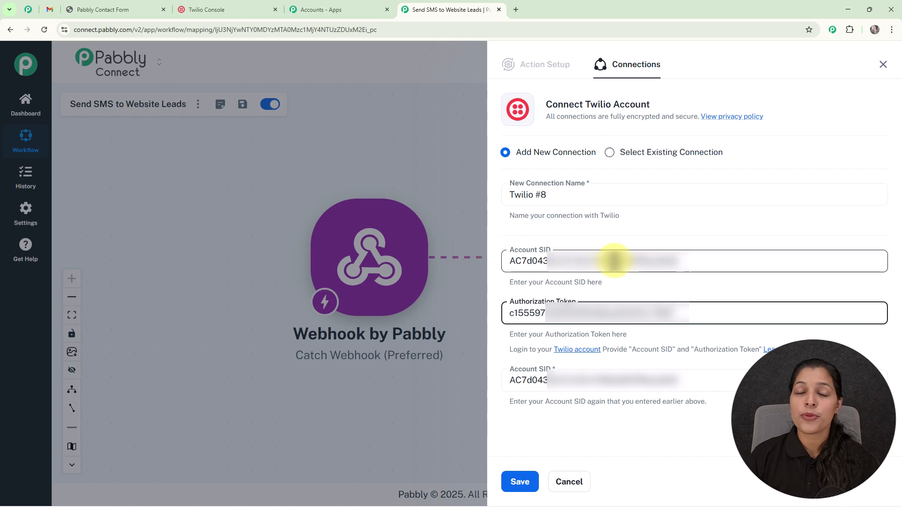
click(522, 483)
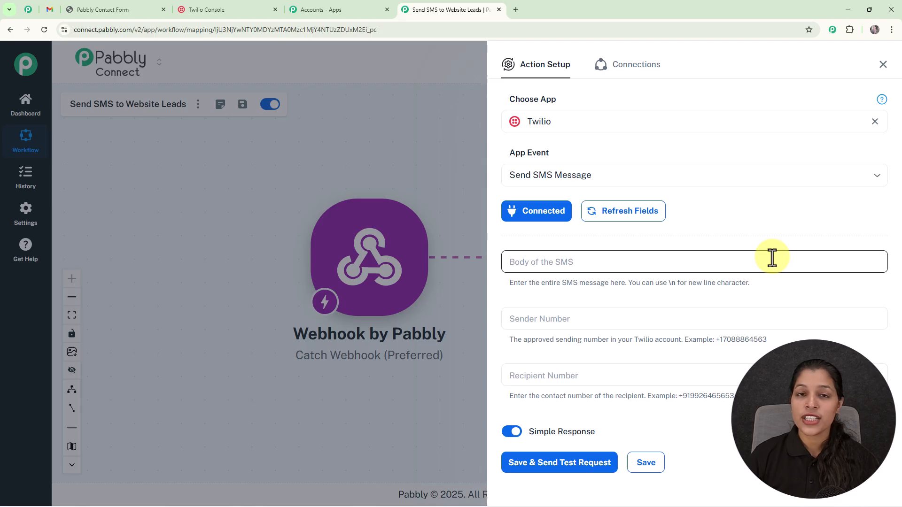
click(628, 264)
key(ctrl+v)
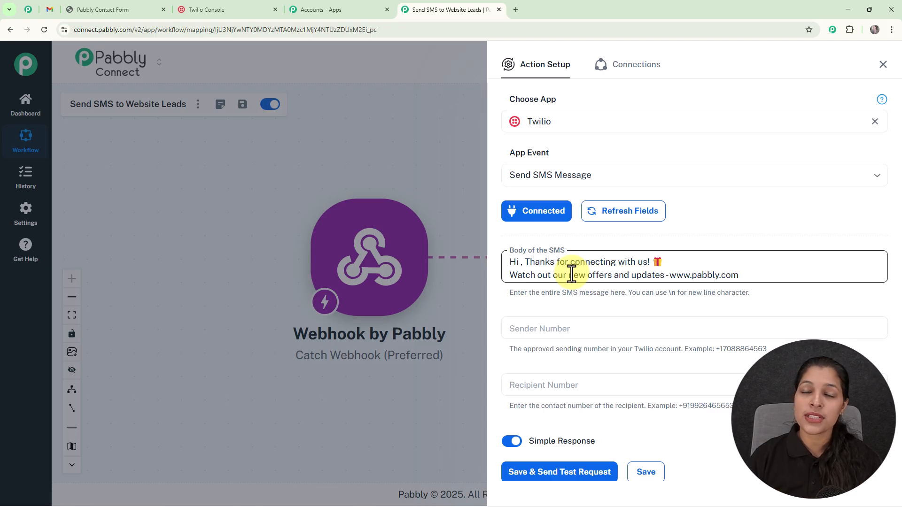
click(379, 221)
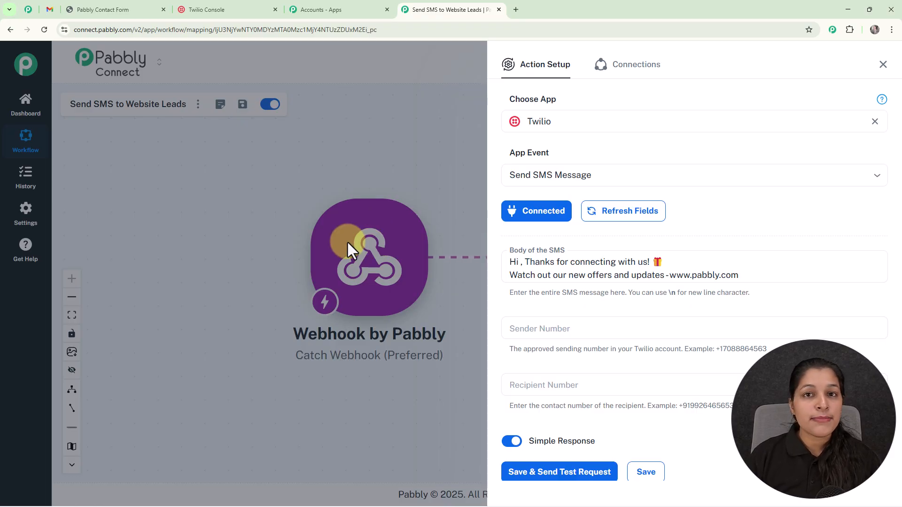
click(519, 261)
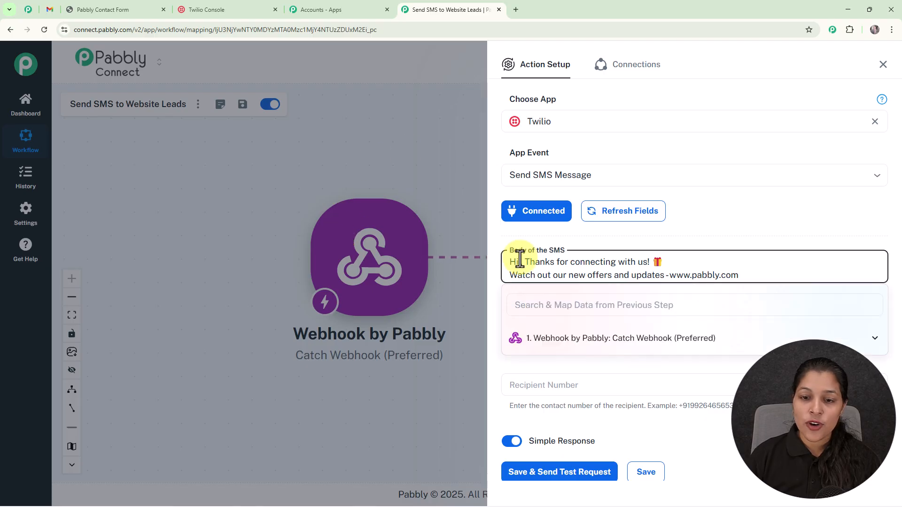
click(665, 342)
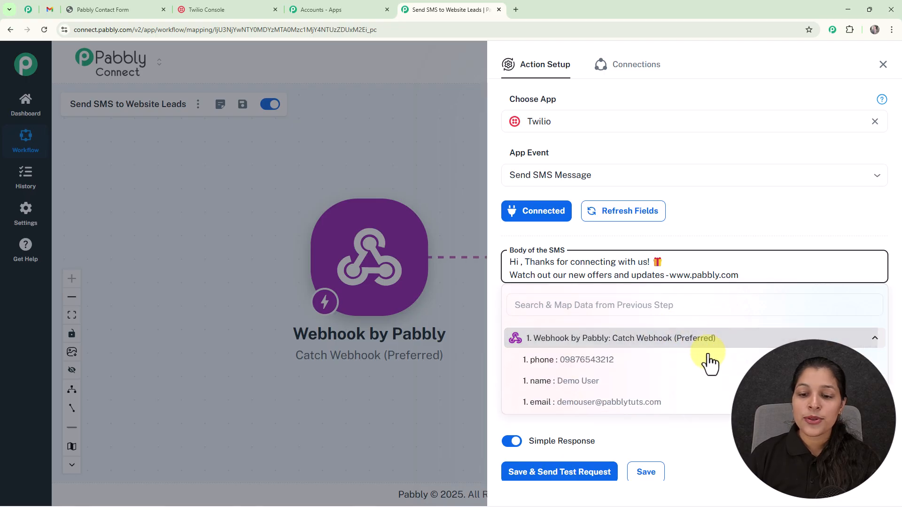
click(611, 382)
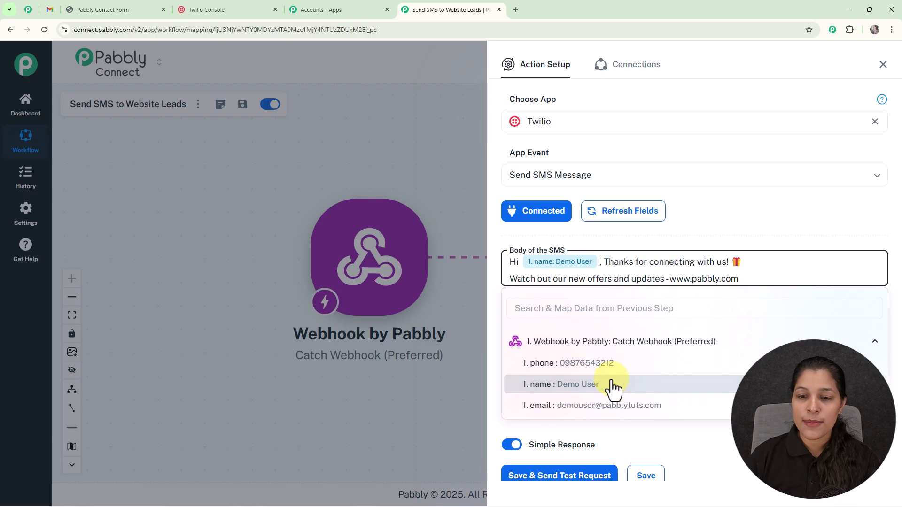
click(606, 243)
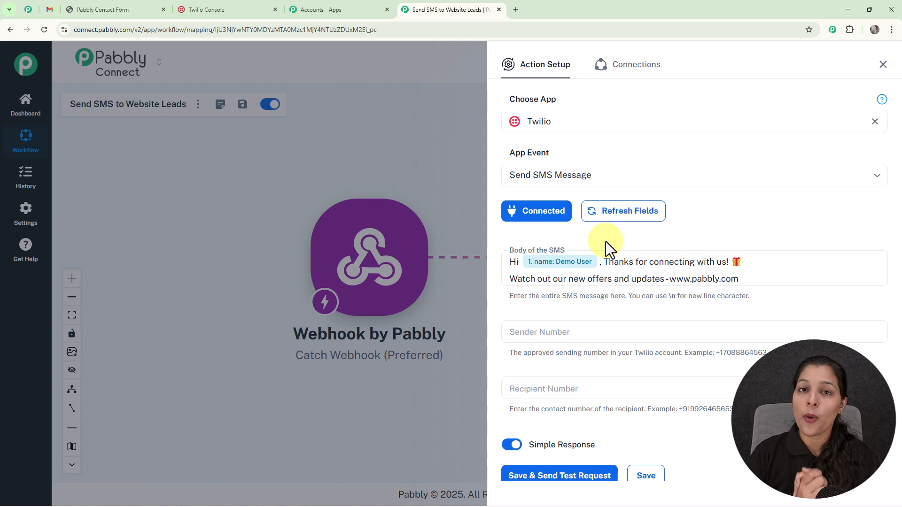
Copy the Twilio phone number from the Twilio Console and paste it as the Sender Number of the SMS action
scroll(605, 241, down, 1)
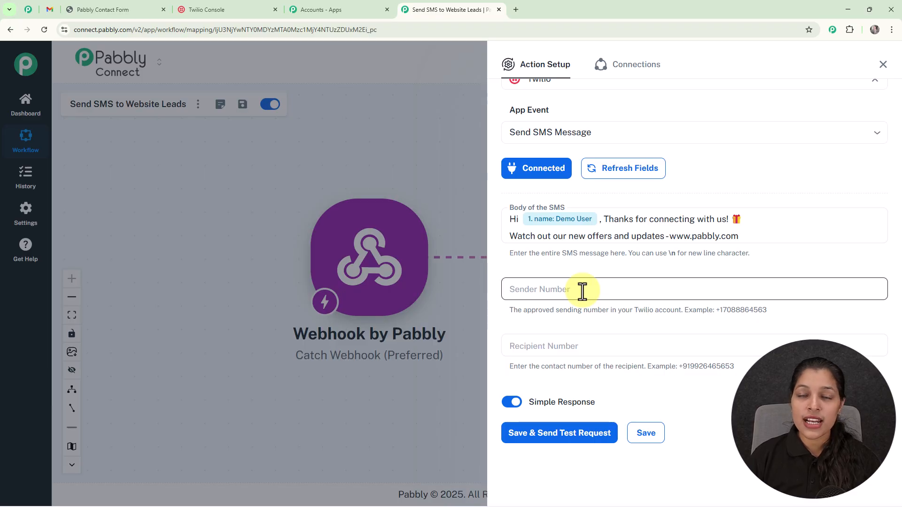
click(210, 8)
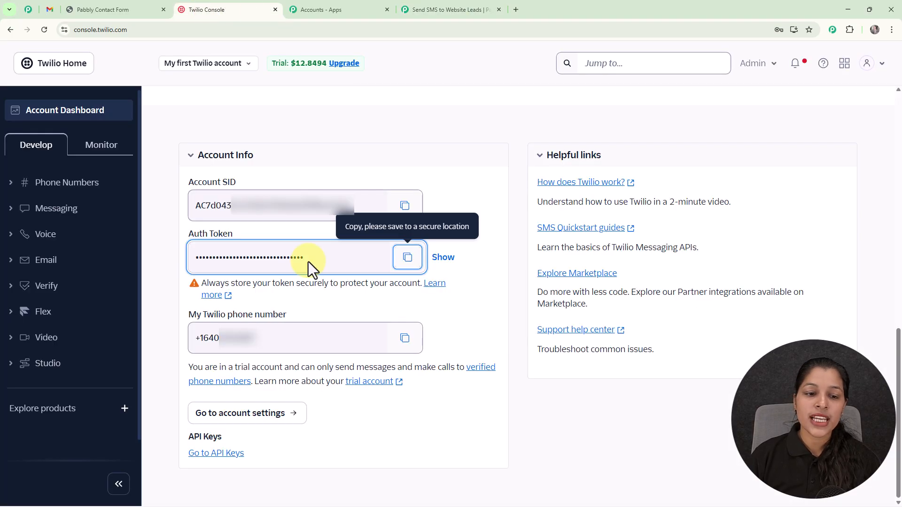
click(404, 339)
click(445, 10)
click(613, 289)
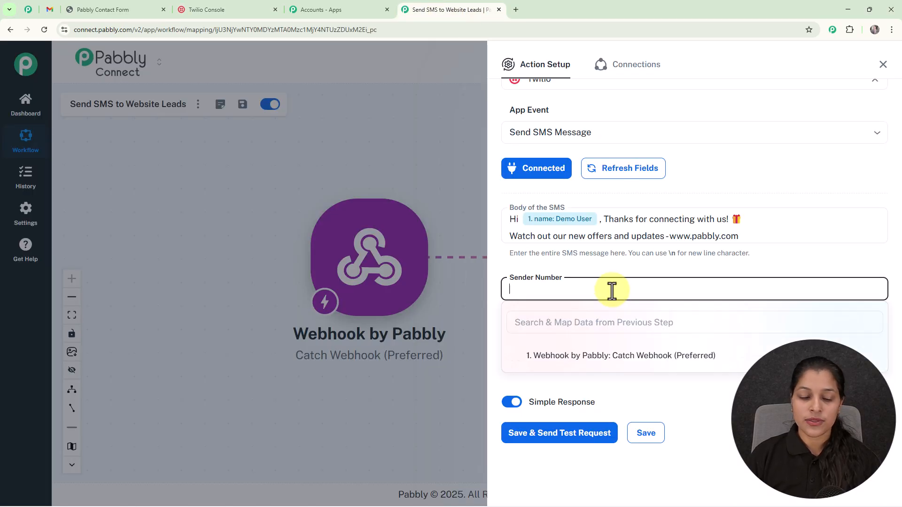
key(ctrl+v)
click(658, 268)
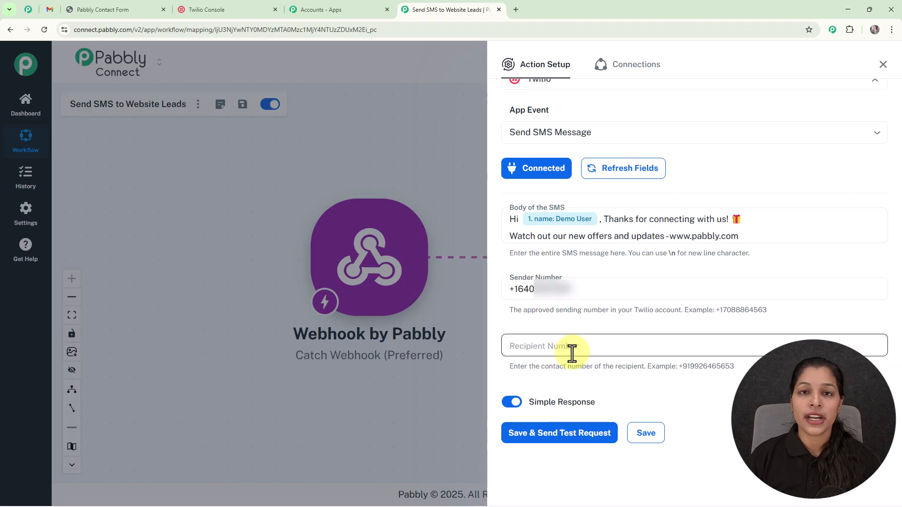
Map the webhook's phone field to the Recipient Number of the SMS action
click(573, 347)
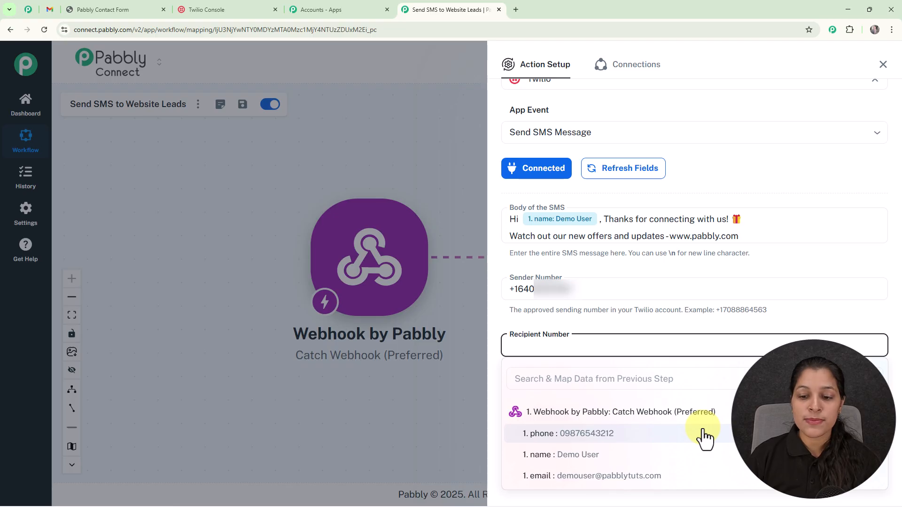
click(704, 439)
click(658, 329)
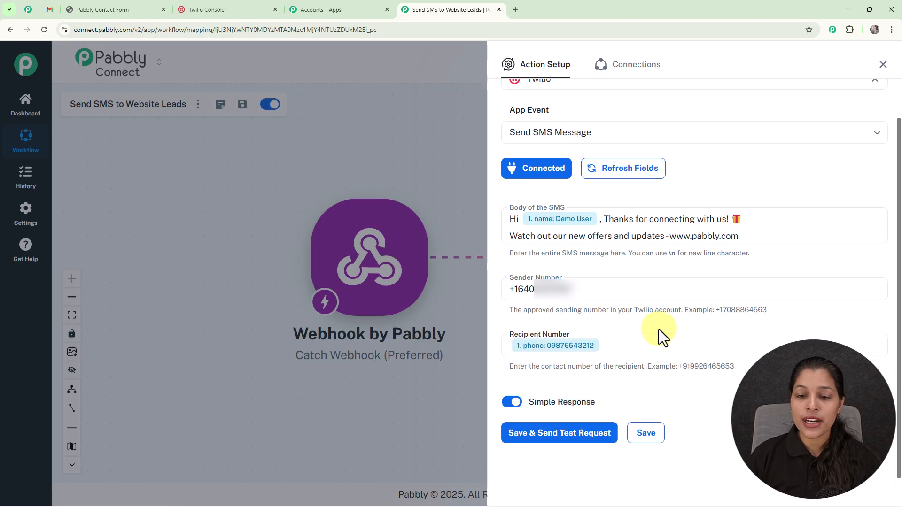
Replace the mapped Recipient Number with a phone number including its country code, save and send a test request, and review the response
click(547, 346)
key(BackSpace)
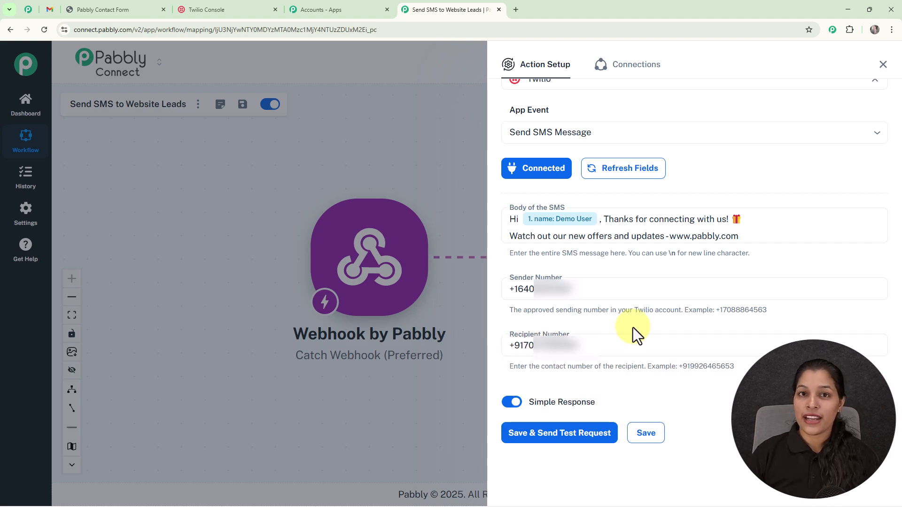
click(531, 432)
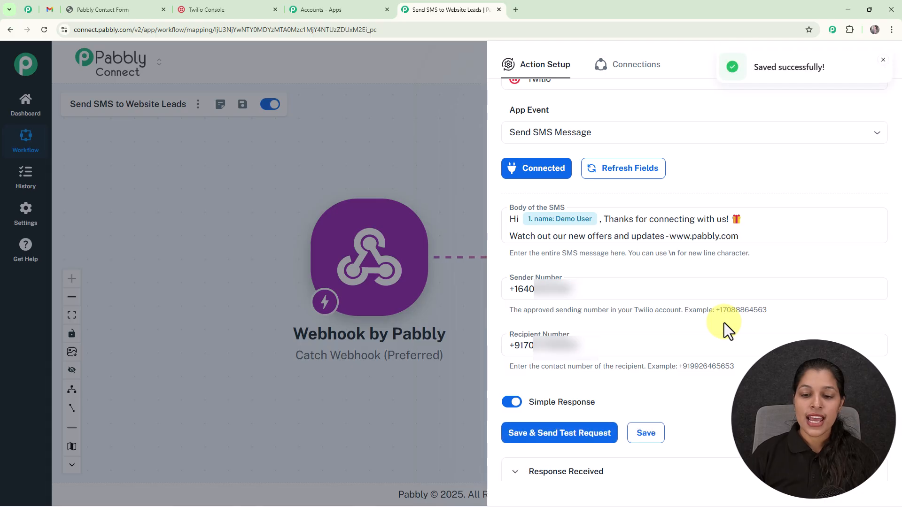
scroll(723, 323, down, 6)
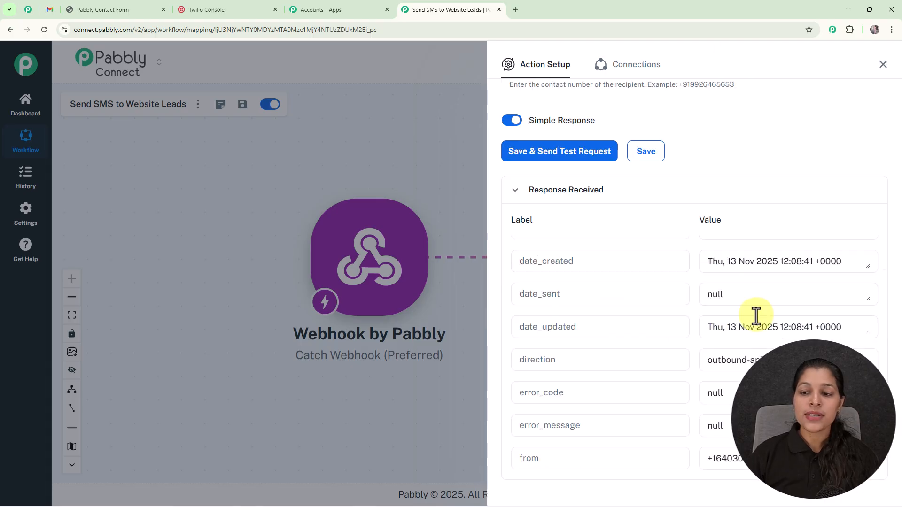